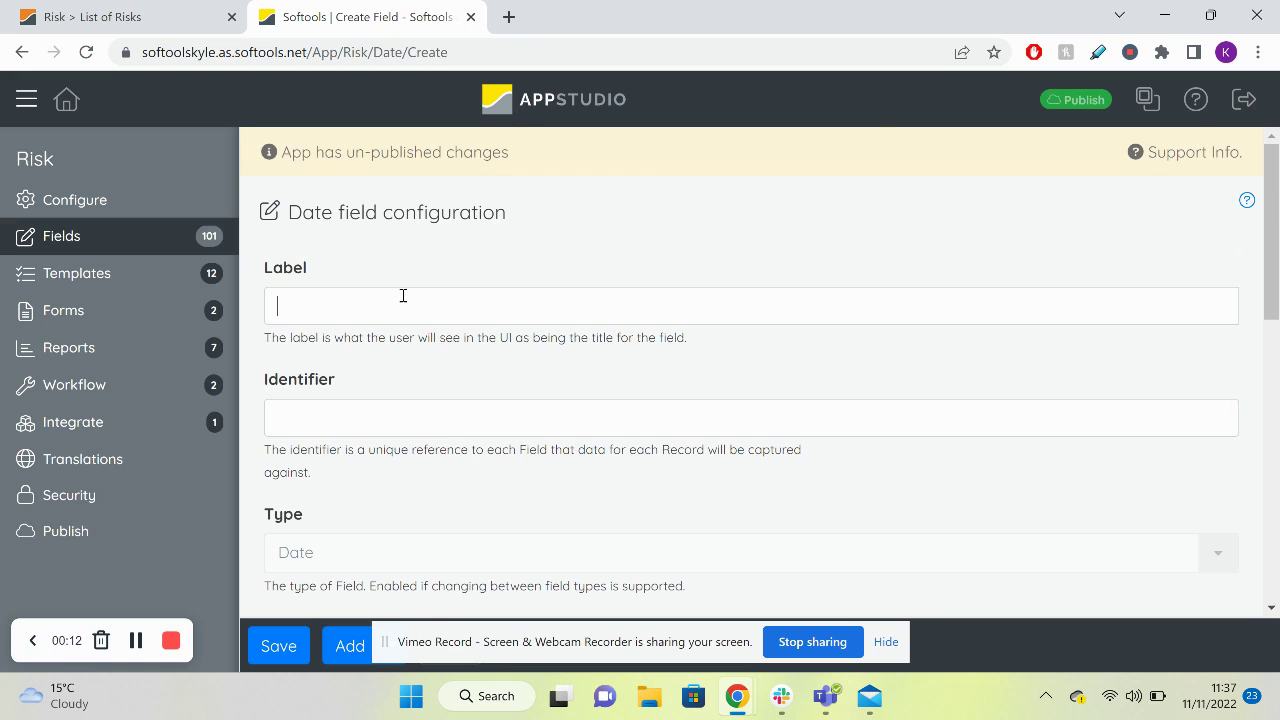
Create two date fields labelled "Target Date" and "Date Now", saving each one.
type("rget Date")
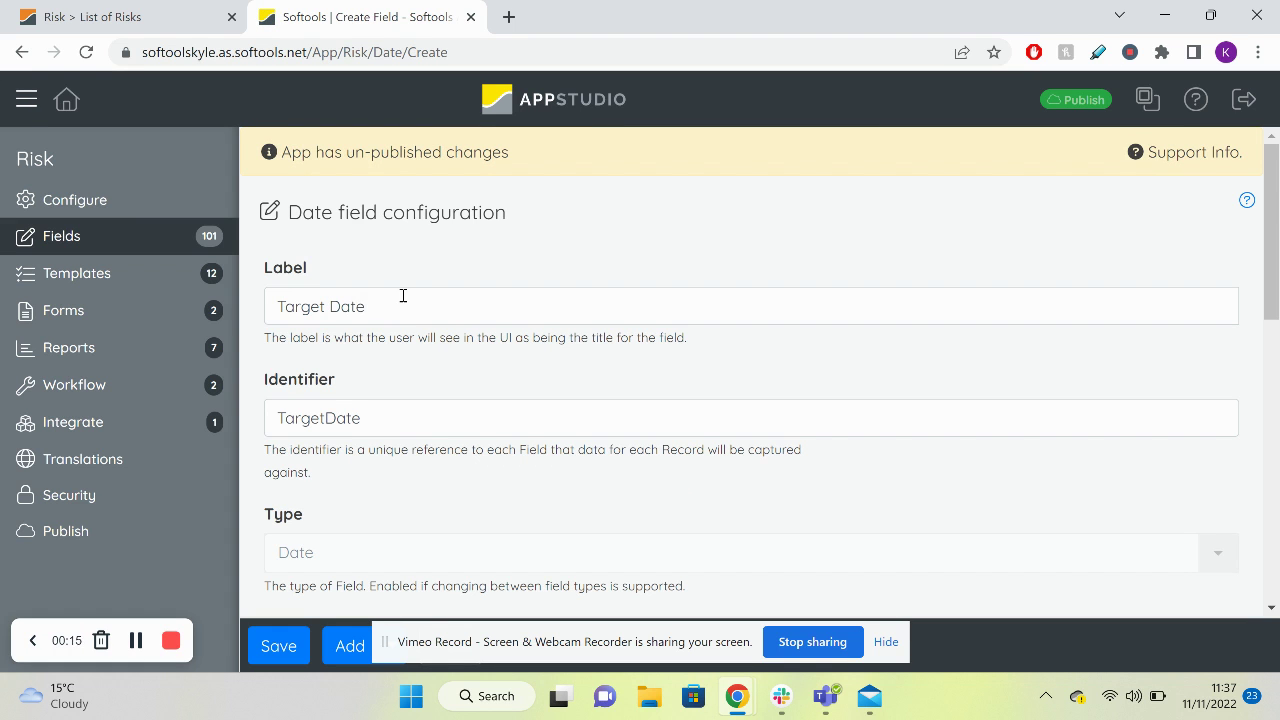
key("Return")
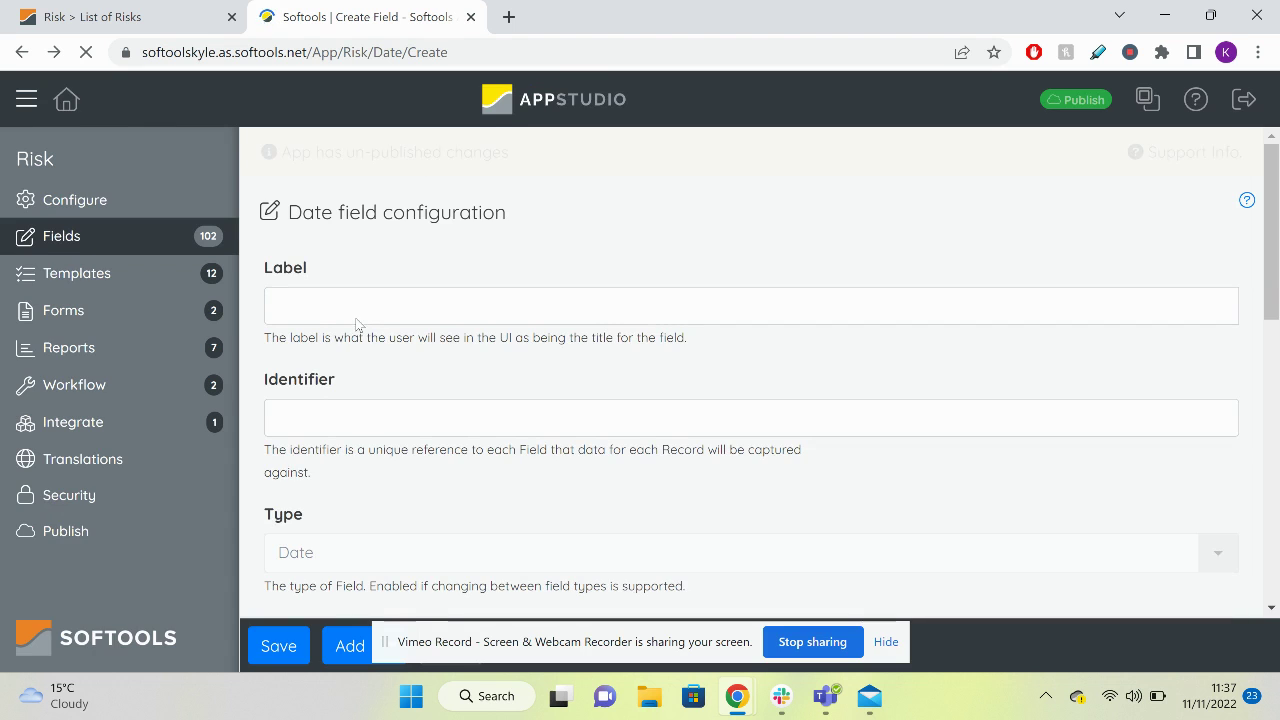
type("Date Now")
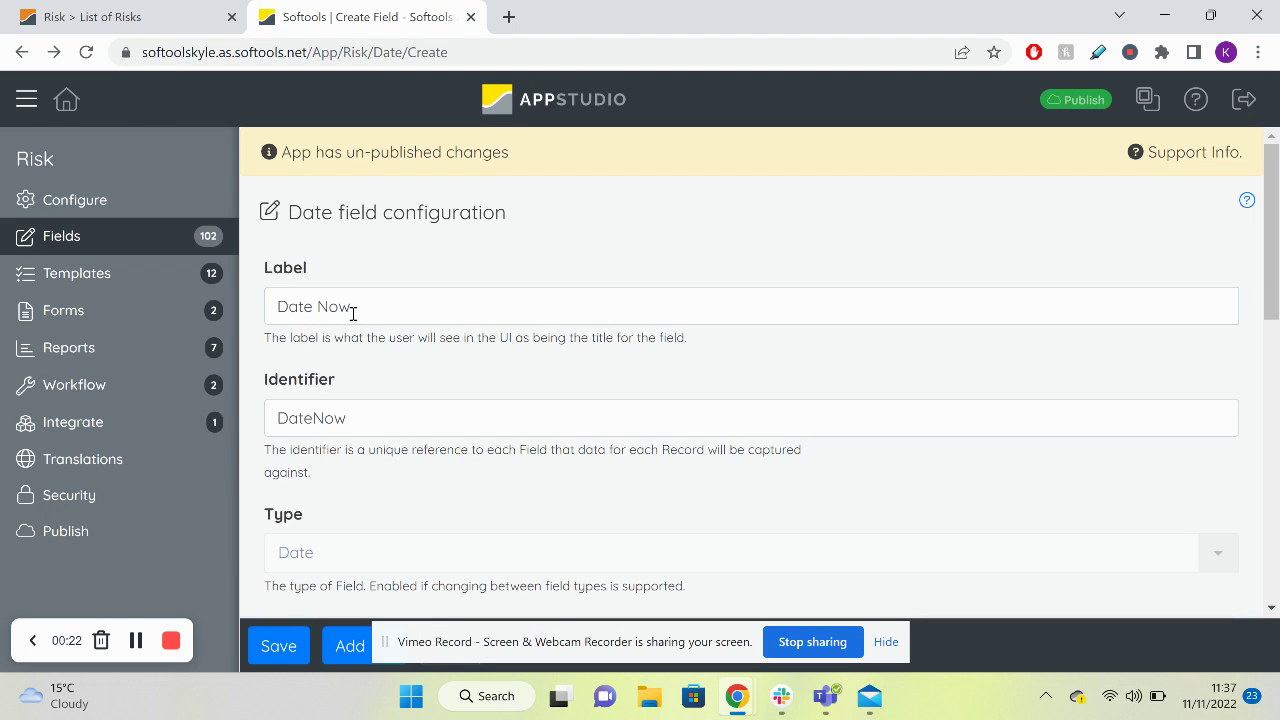
key("Return")
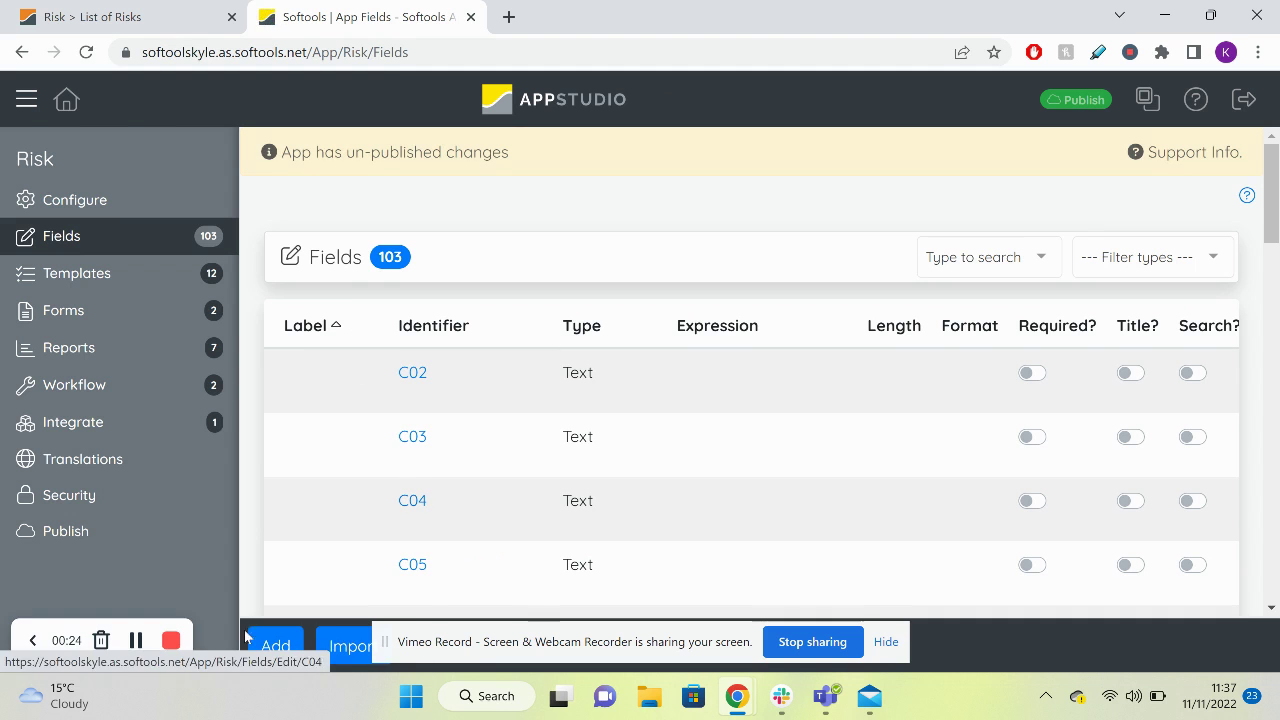
Add a new Bit field to the Risk app and label it "Current Month Bit".
left_click(274, 645)
scroll(606, 480, "down", 8)
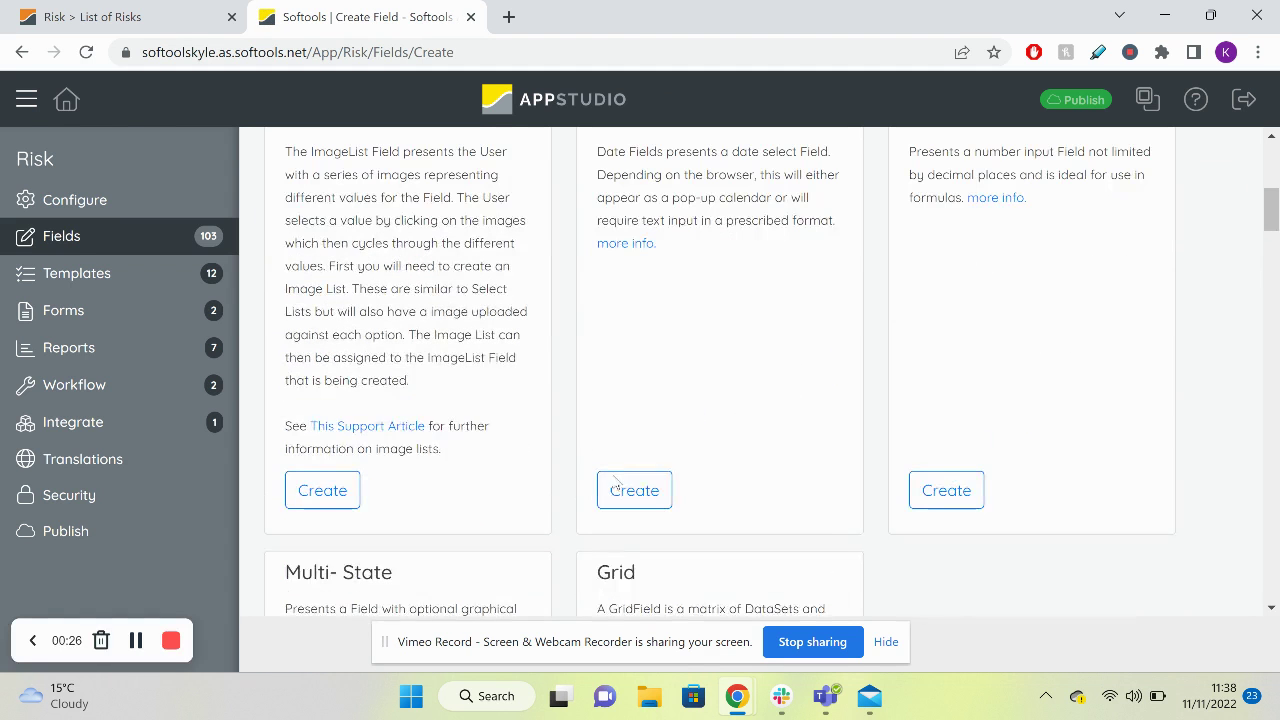
scroll(614, 474, "down", 3)
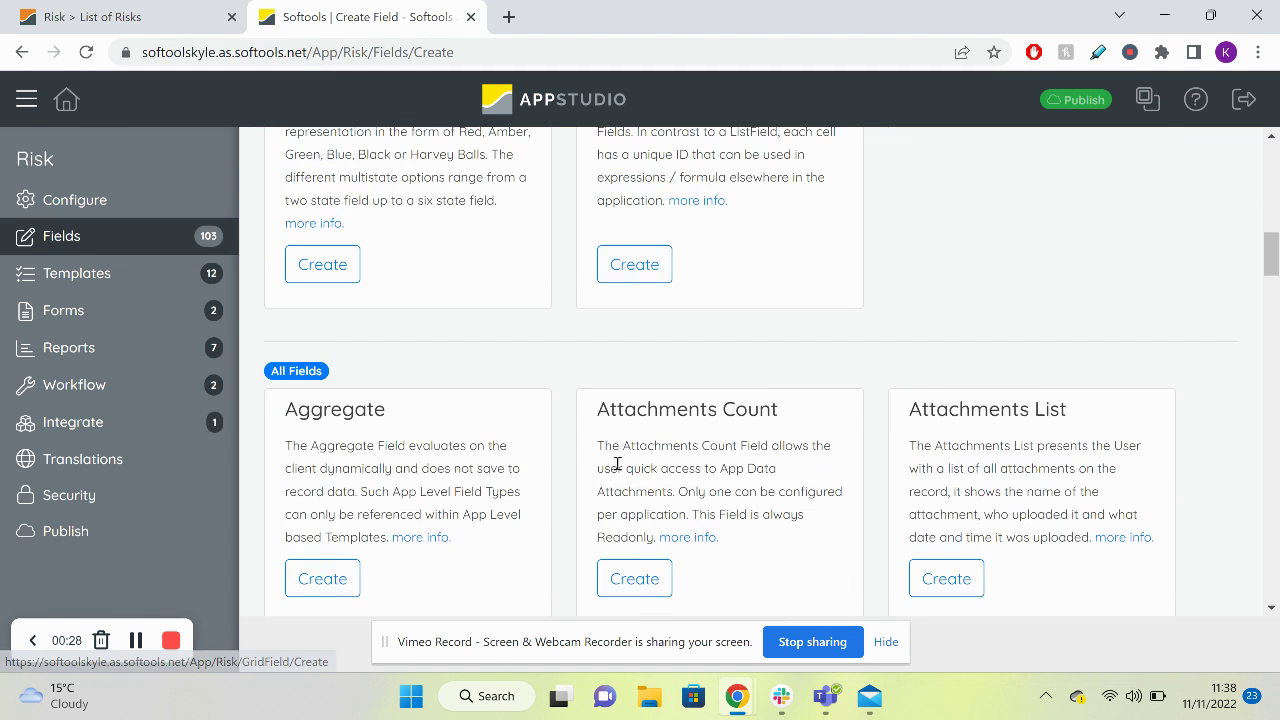
scroll(611, 449, "up", 7)
scroll(626, 404, "down", 15)
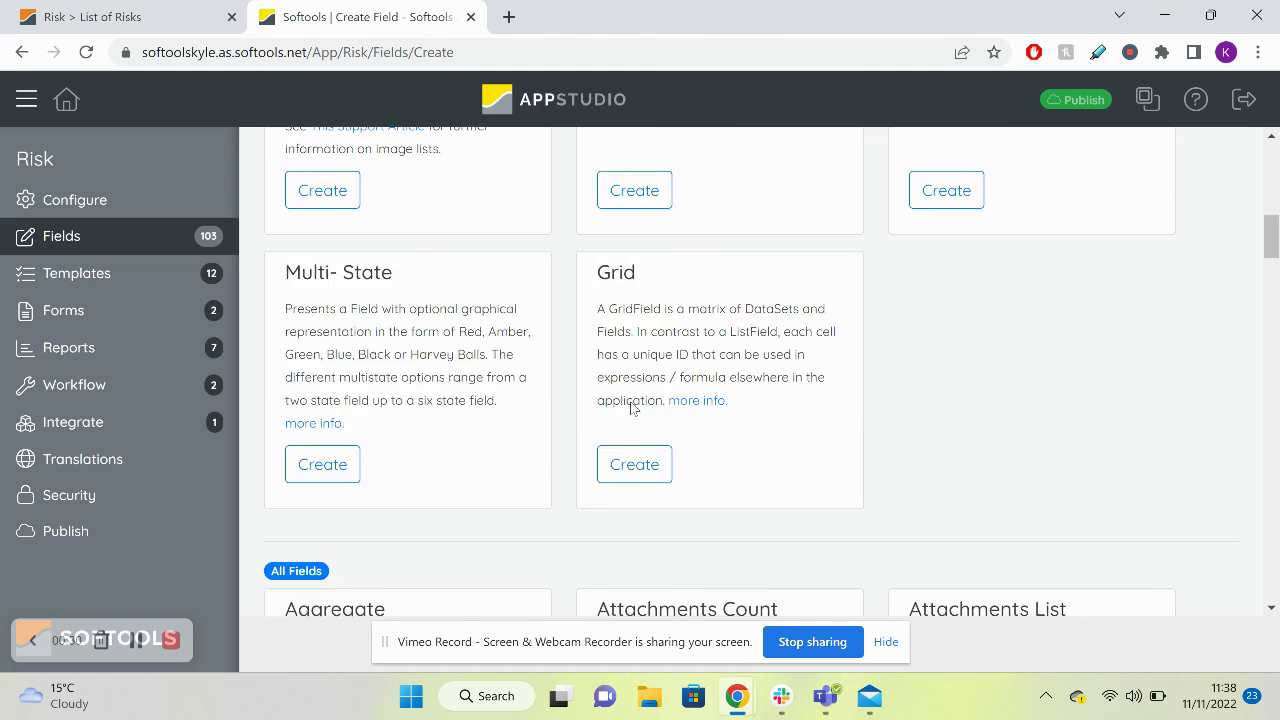
scroll(626, 311, "up", 1)
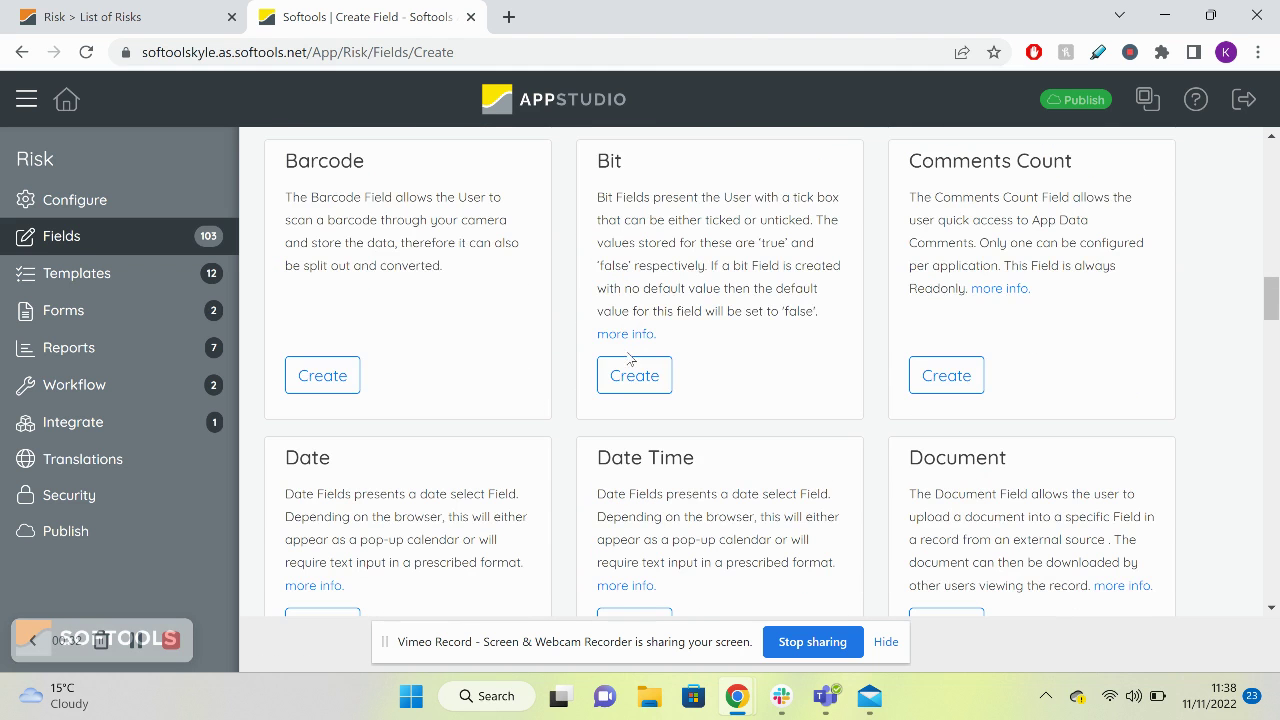
left_click(634, 374)
left_click(355, 307)
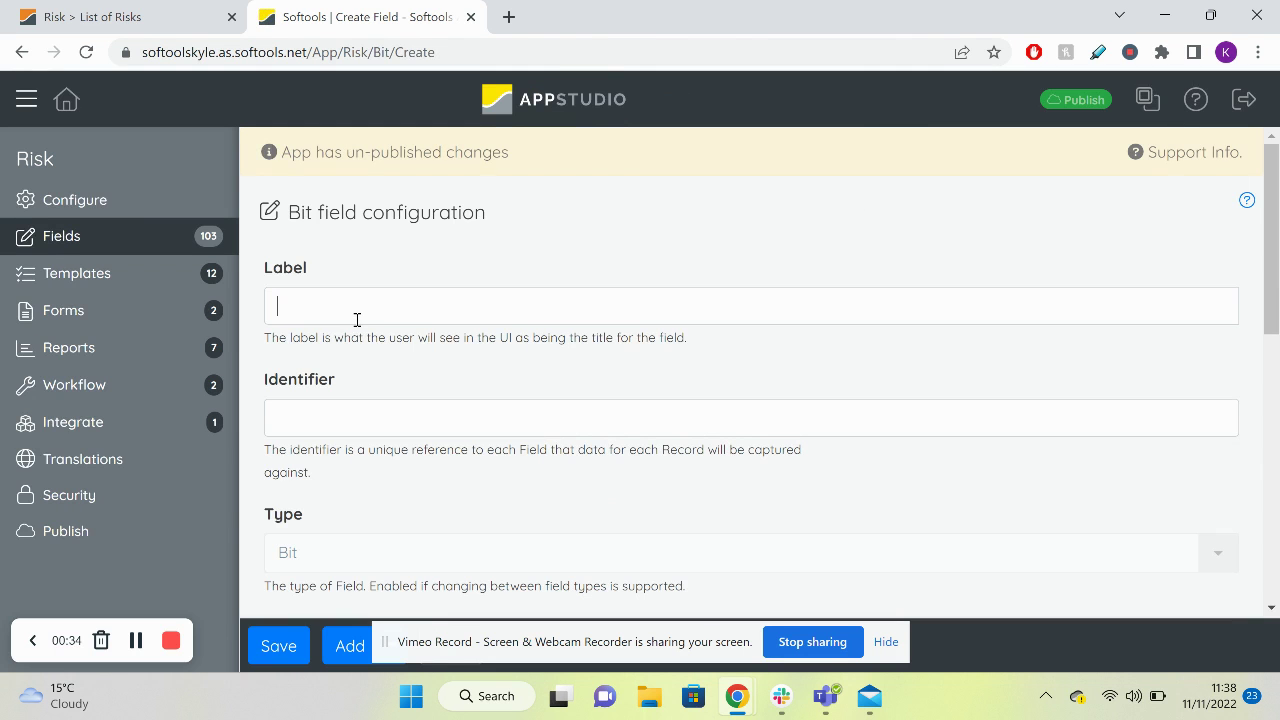
type("Current Month Bit")
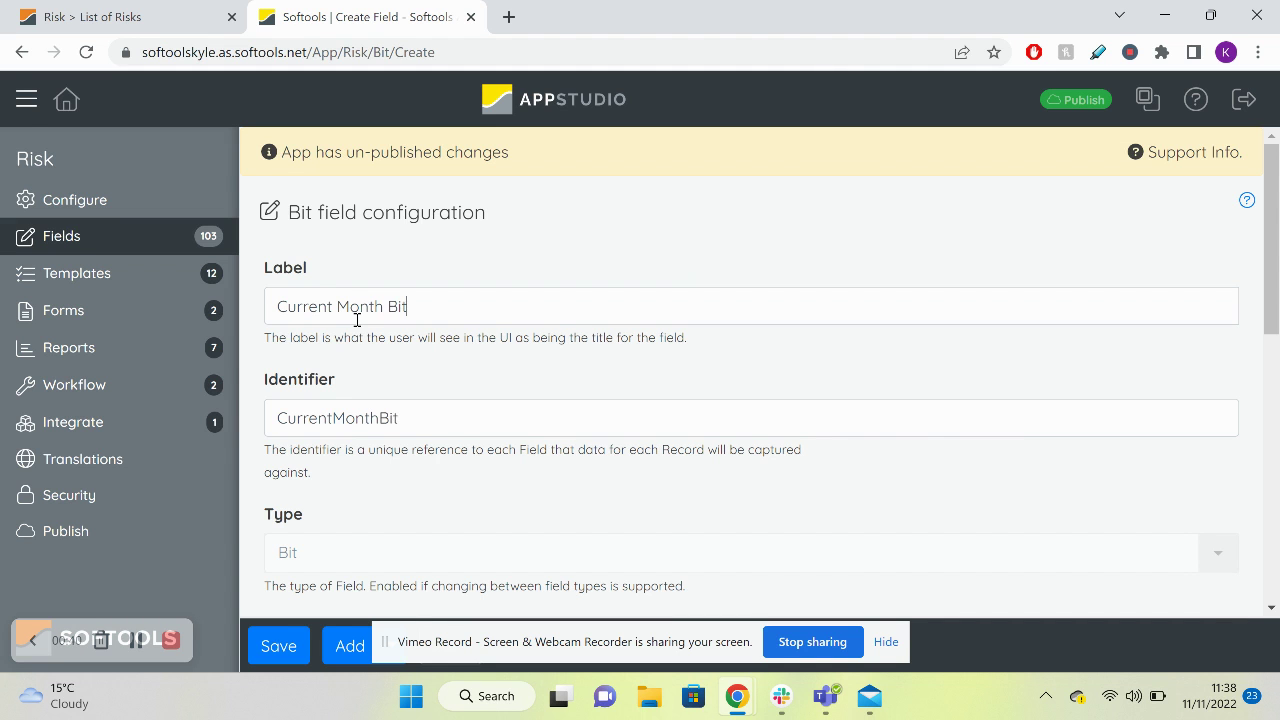
Set the Bit field's expression to if(month([TargetDate]) = month([DateNow]), true, false) and save the field.
scroll(337, 315, "down", 6)
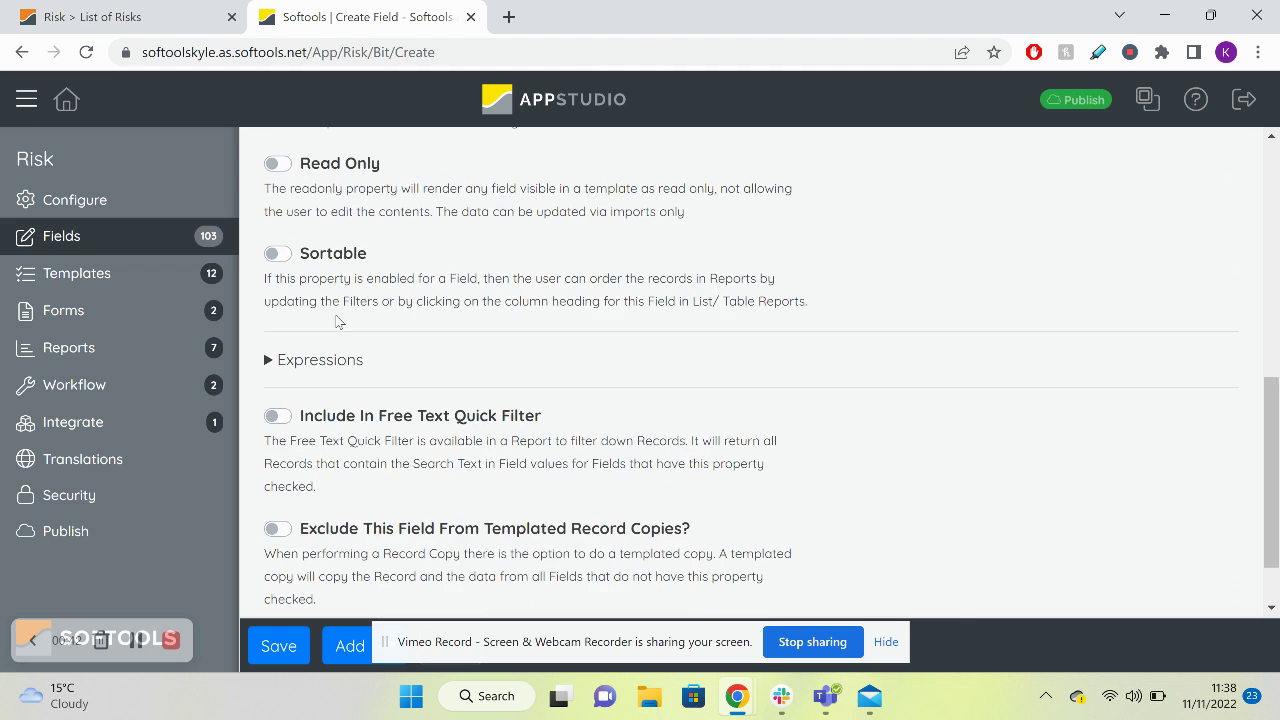
left_click(343, 360)
scroll(340, 390, "down", 4)
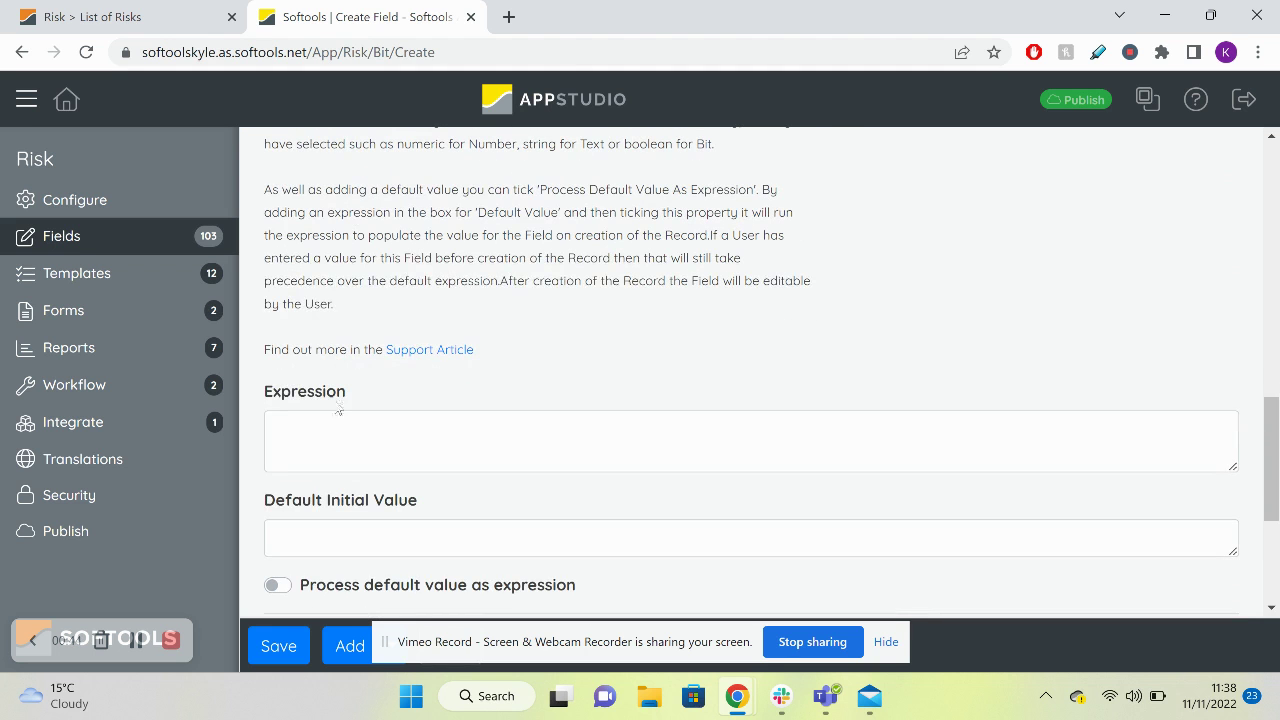
key("super+v")
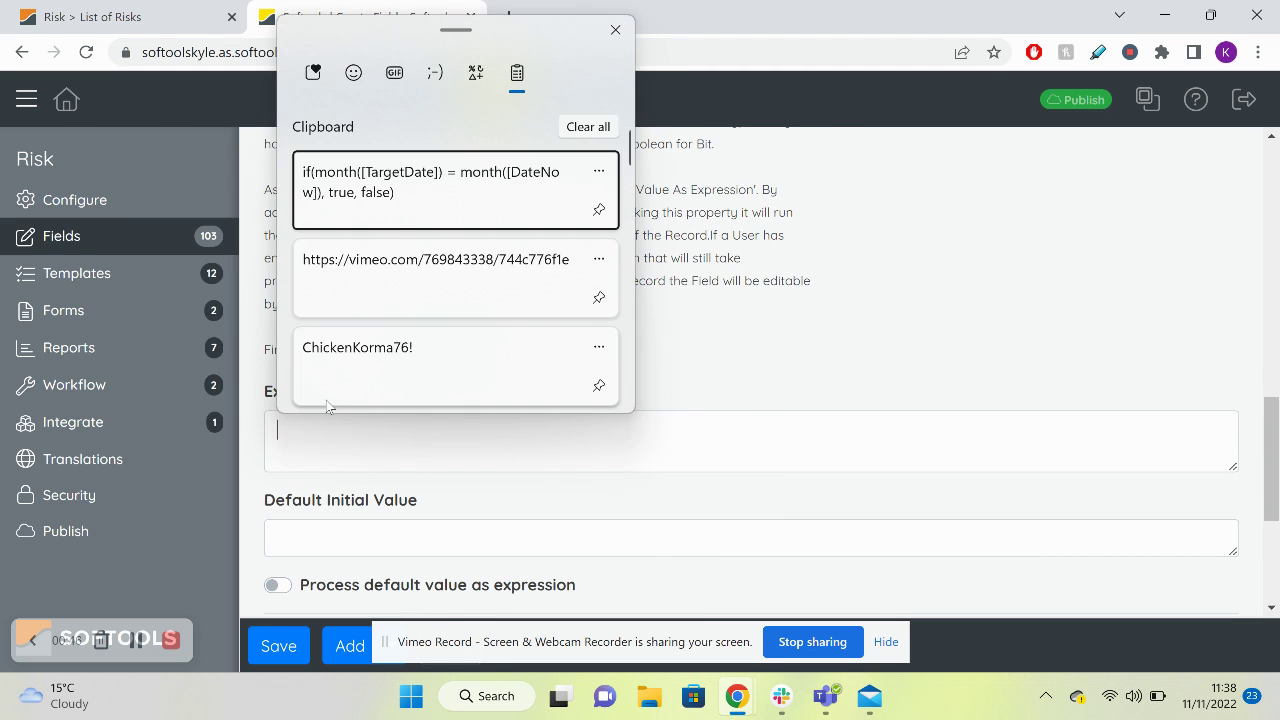
left_click(352, 192)
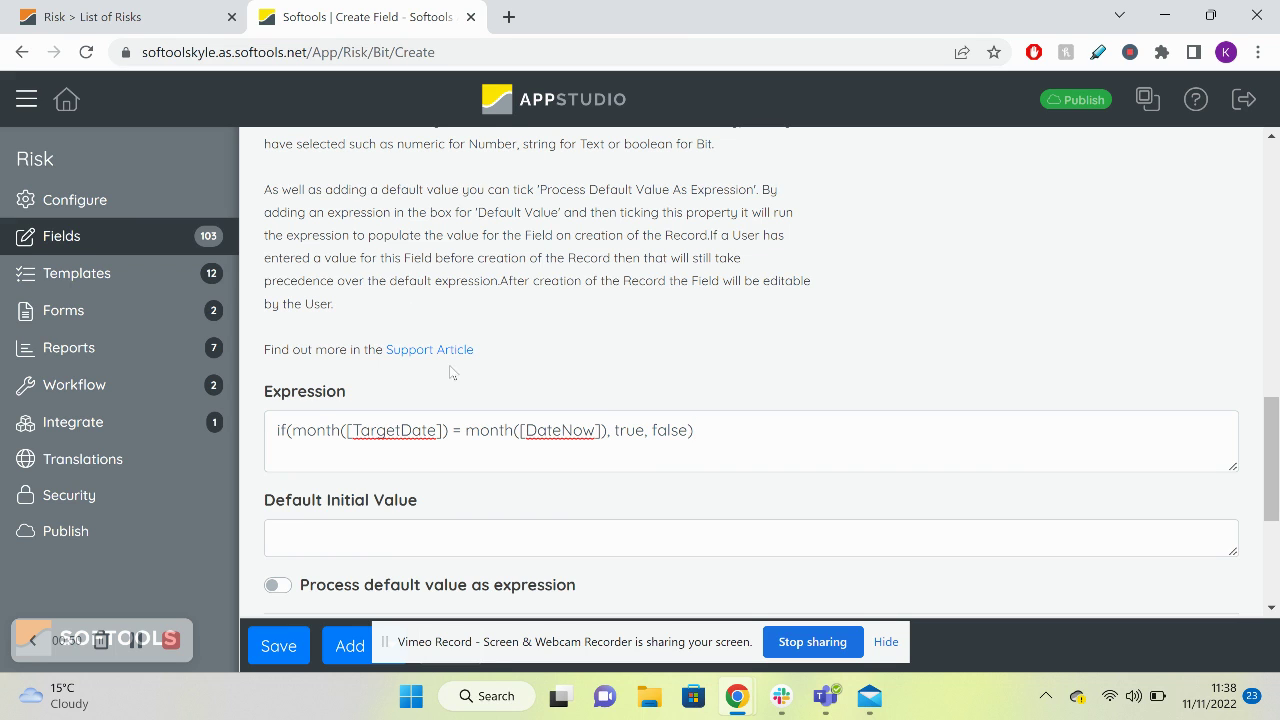
left_click(287, 655)
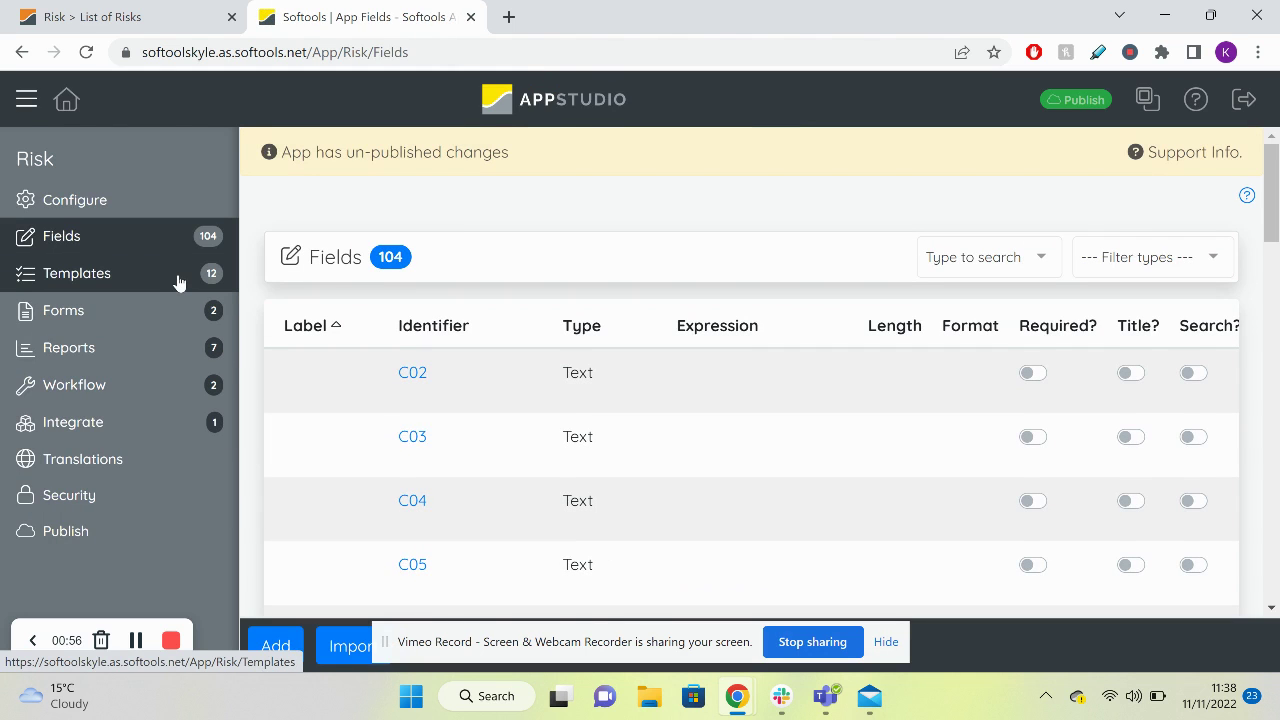
Open the design layout of the Support Example template.
left_click(177, 280)
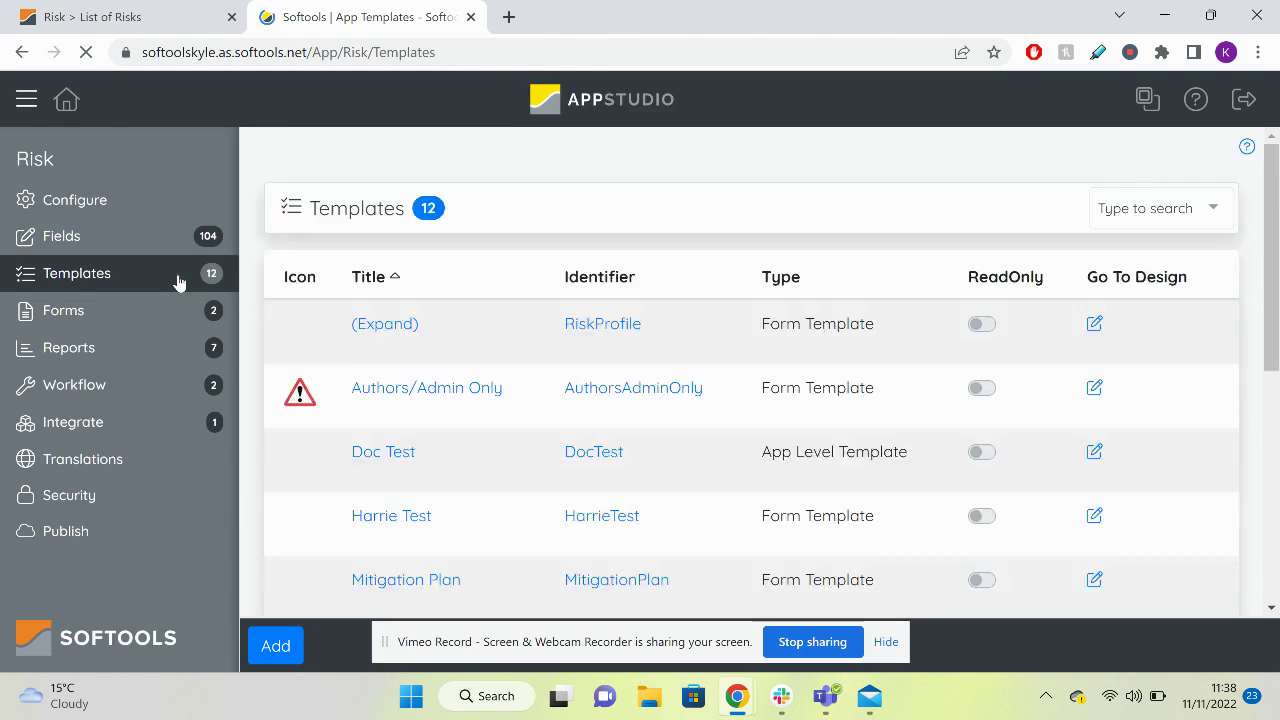
scroll(435, 390, "down", 5)
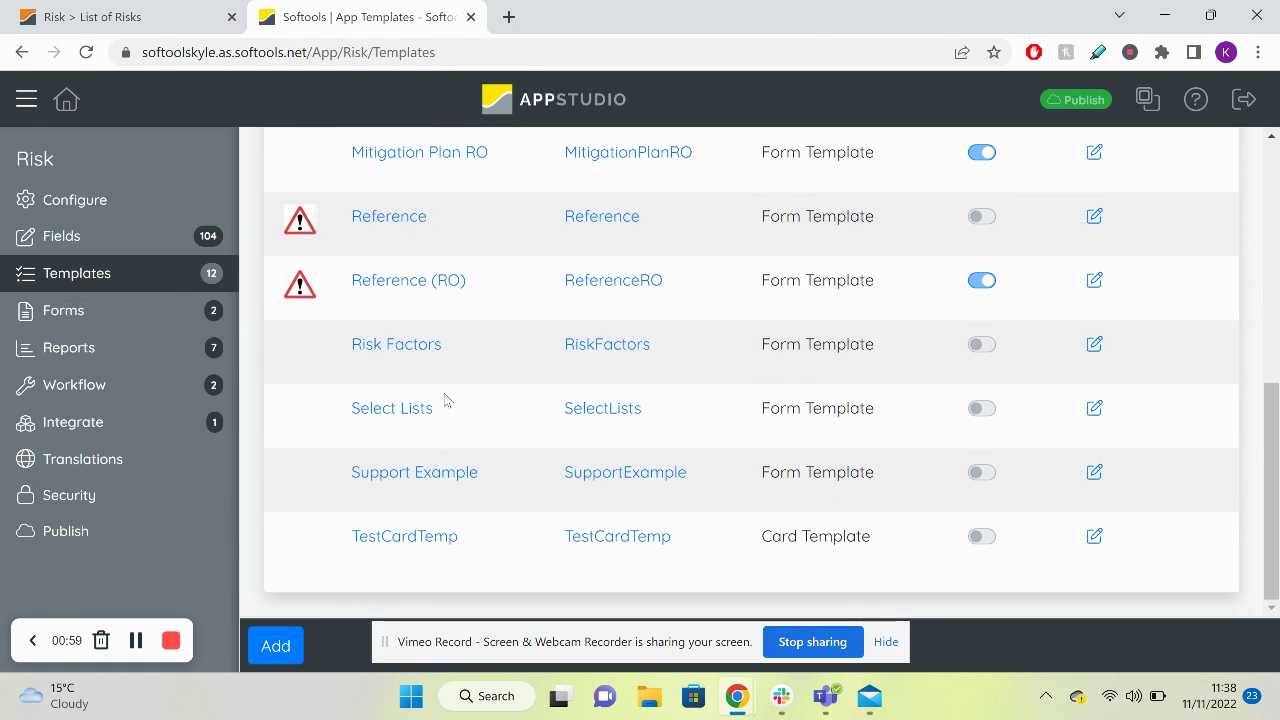
left_click(420, 480)
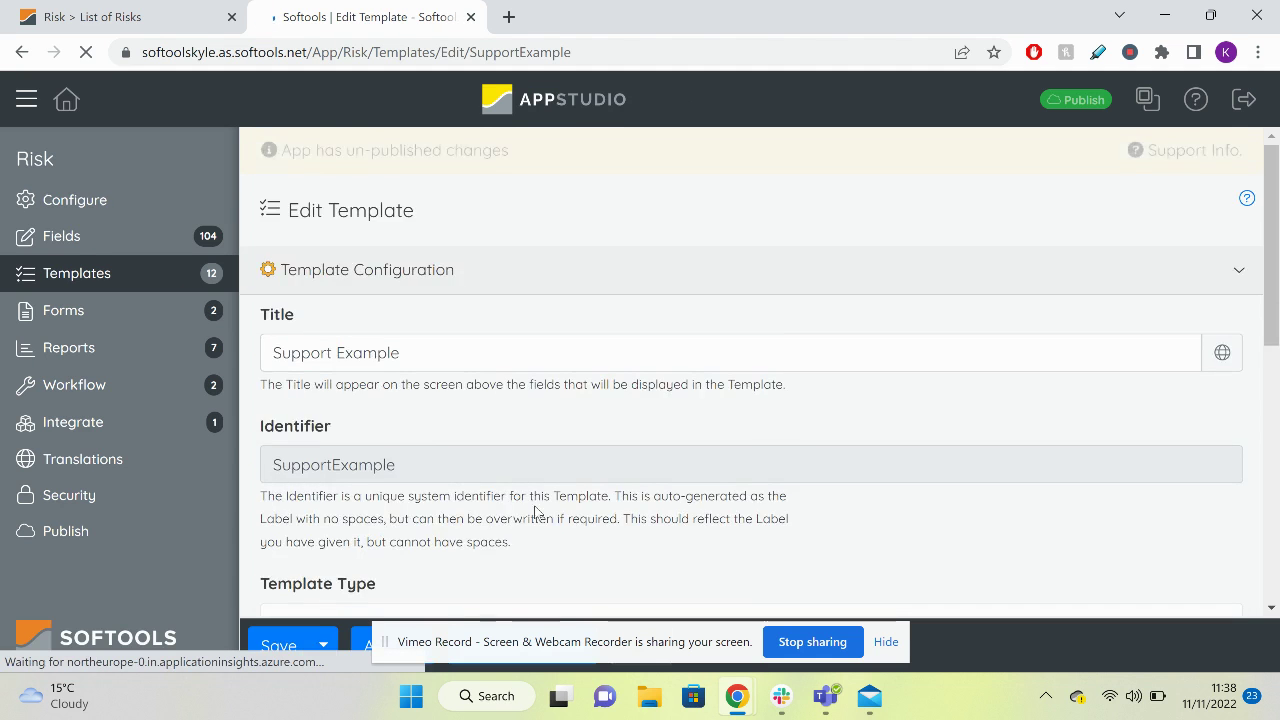
scroll(420, 500, "down", 3)
left_click_drag(418, 650, 563, 636)
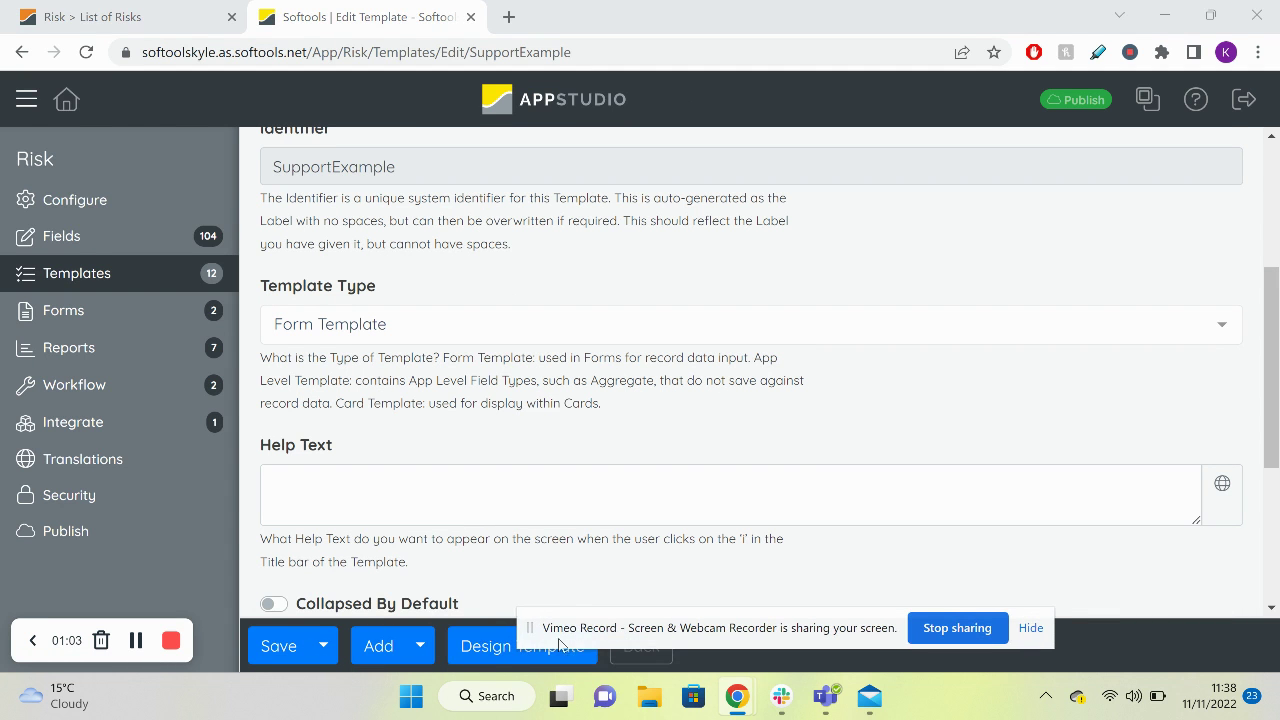
left_click(475, 646)
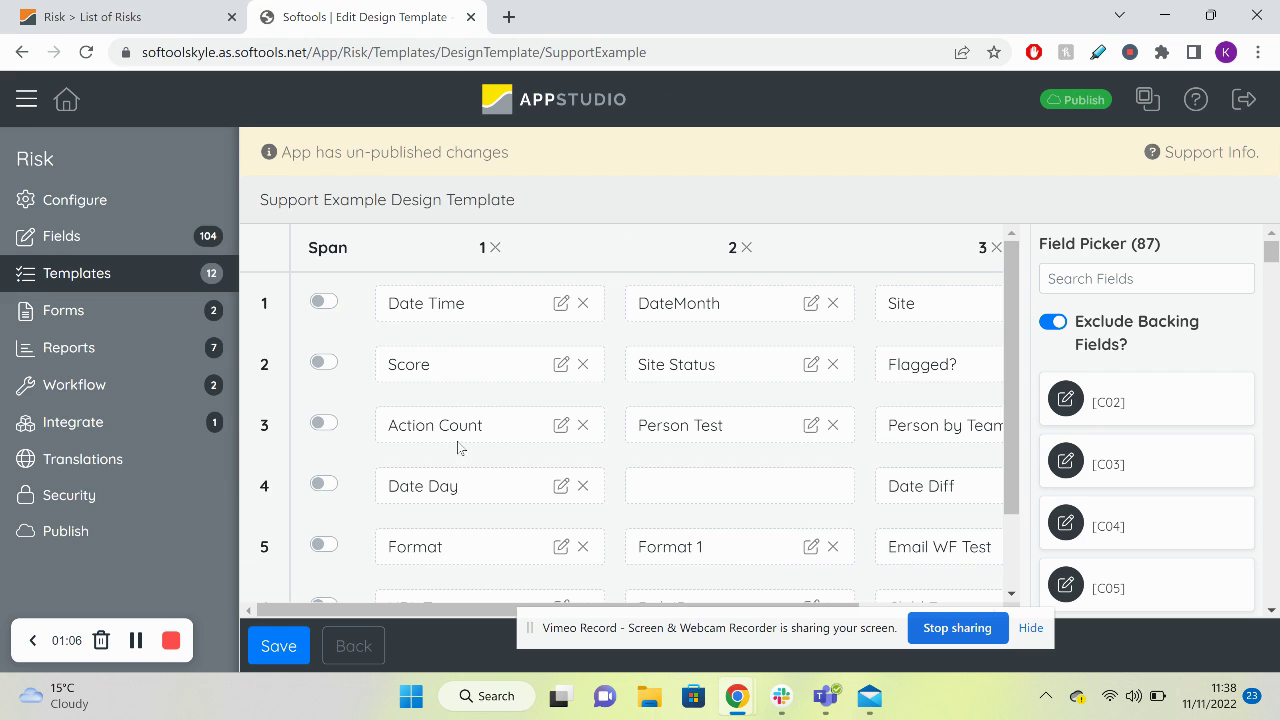
Replace the Date Day field in row 4, column 1 with the Target Date field and save the template design.
scroll(462, 407, "down", 1)
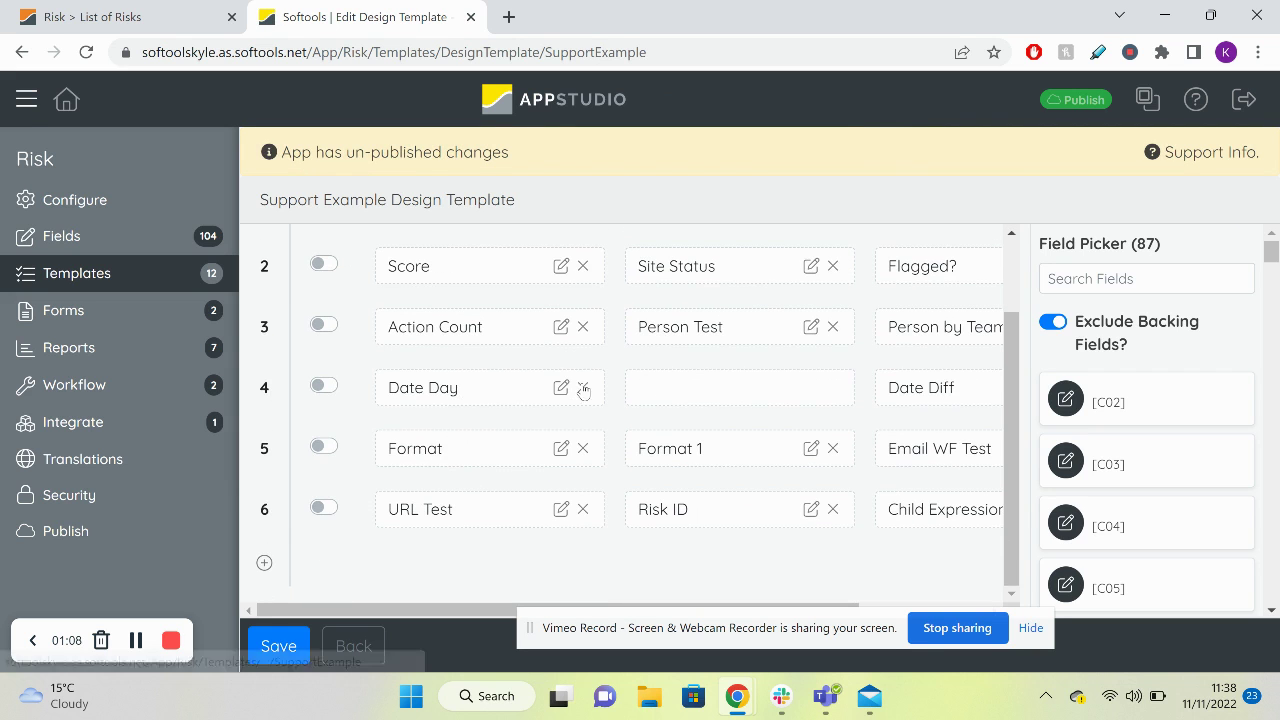
left_click(583, 387)
left_click(1075, 271)
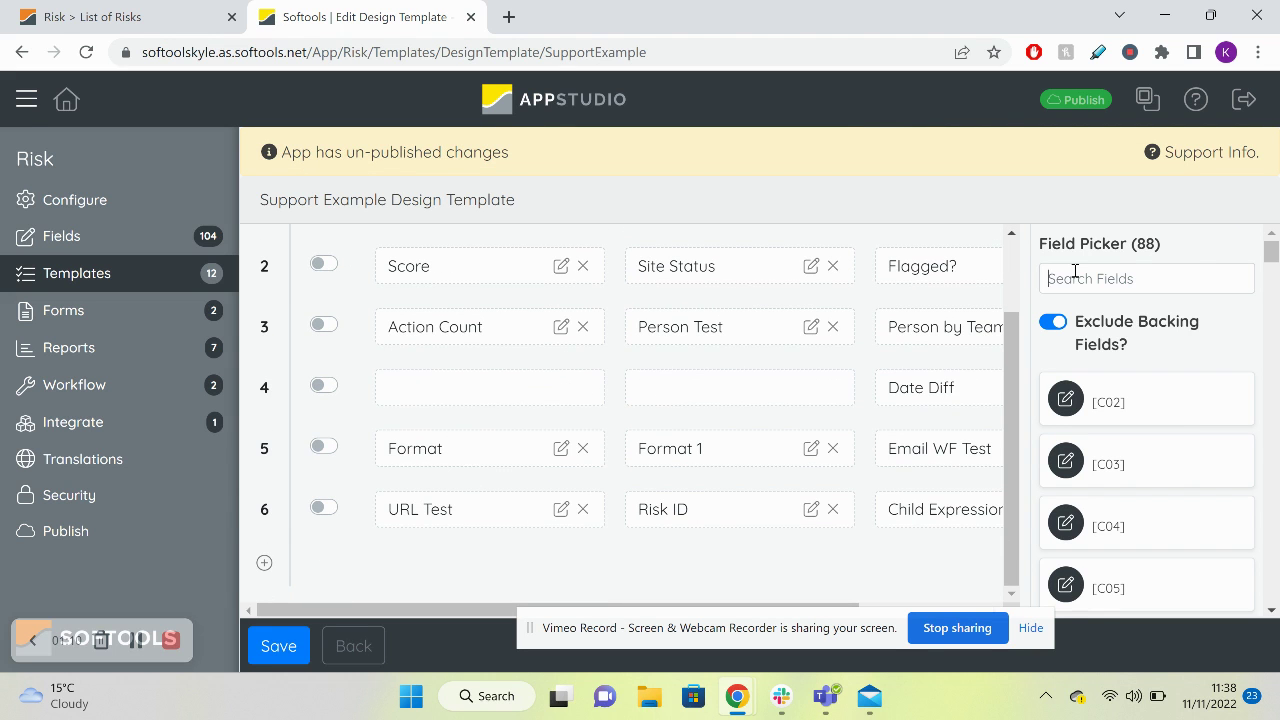
type("targetdate")
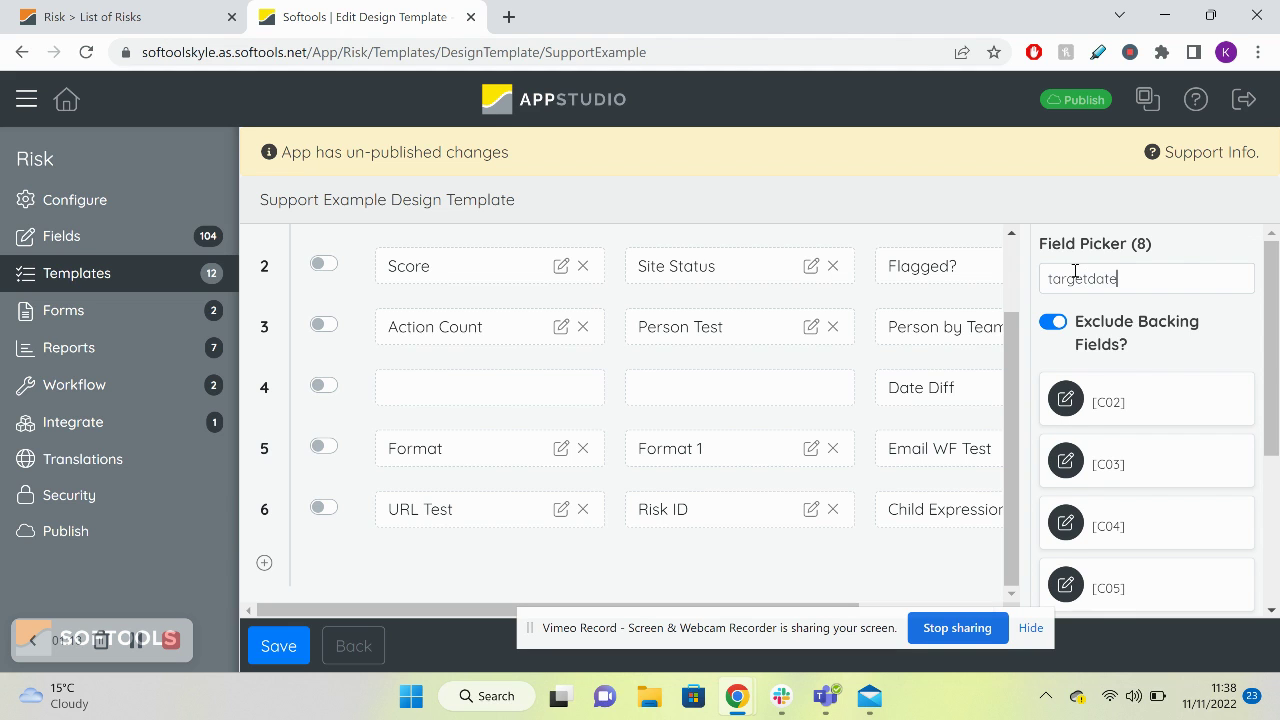
scroll(1123, 374, "down", 3)
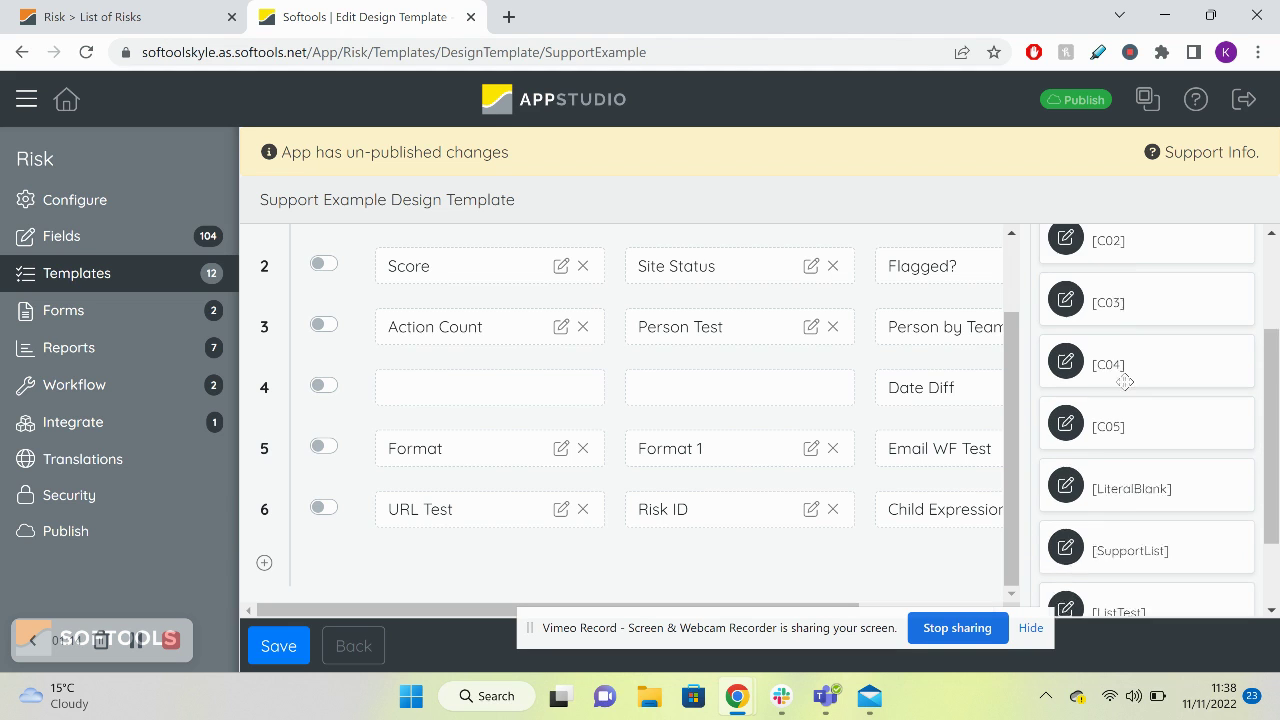
left_click_drag(1183, 557, 545, 395)
left_click(283, 645)
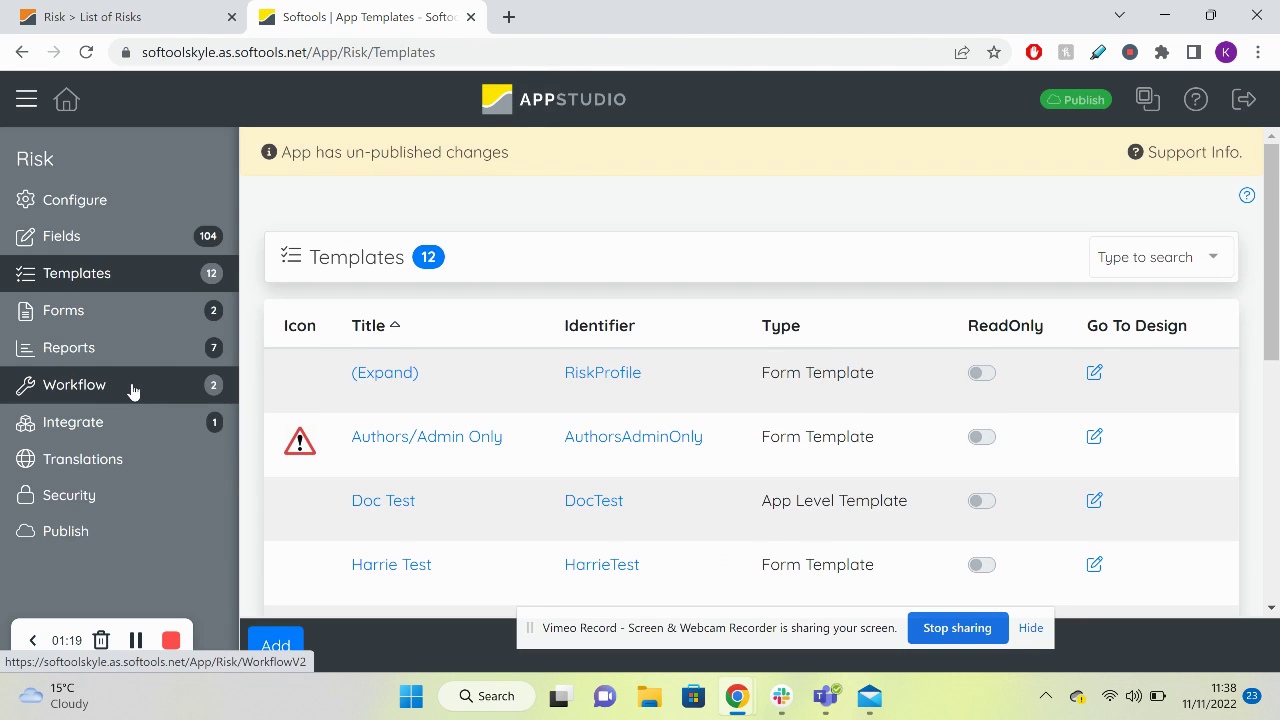
Create a new workflow in the Risk app with the description "Daily dateNow()".
left_click(134, 386)
left_click(268, 648)
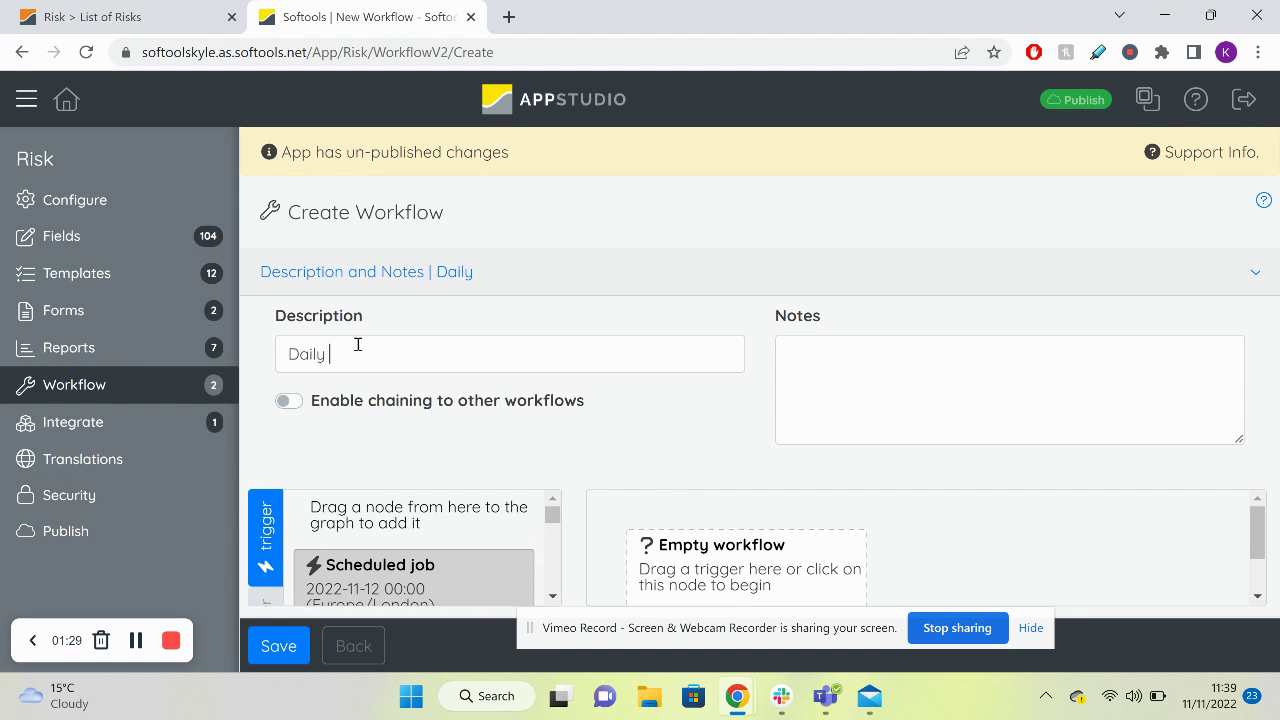
type("DateNow")
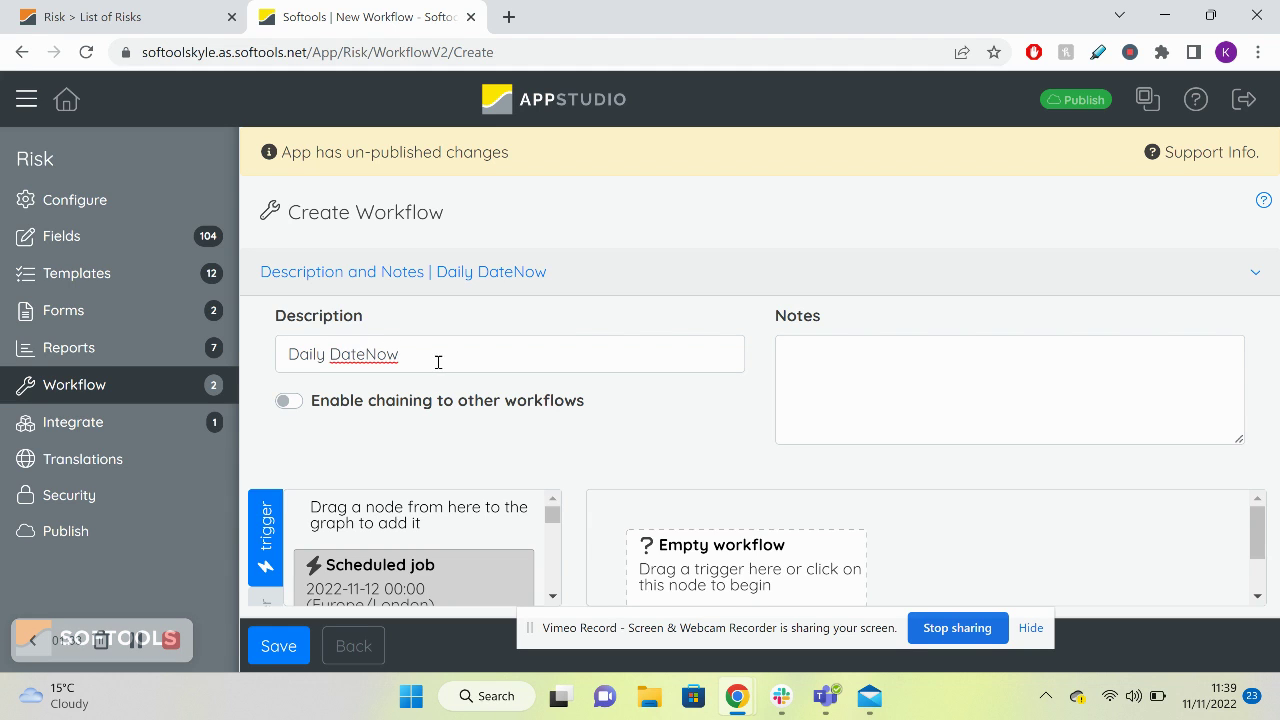
key("BackSpace")
key("BackSpace")
key("BackSpace")
key("BackSpace")
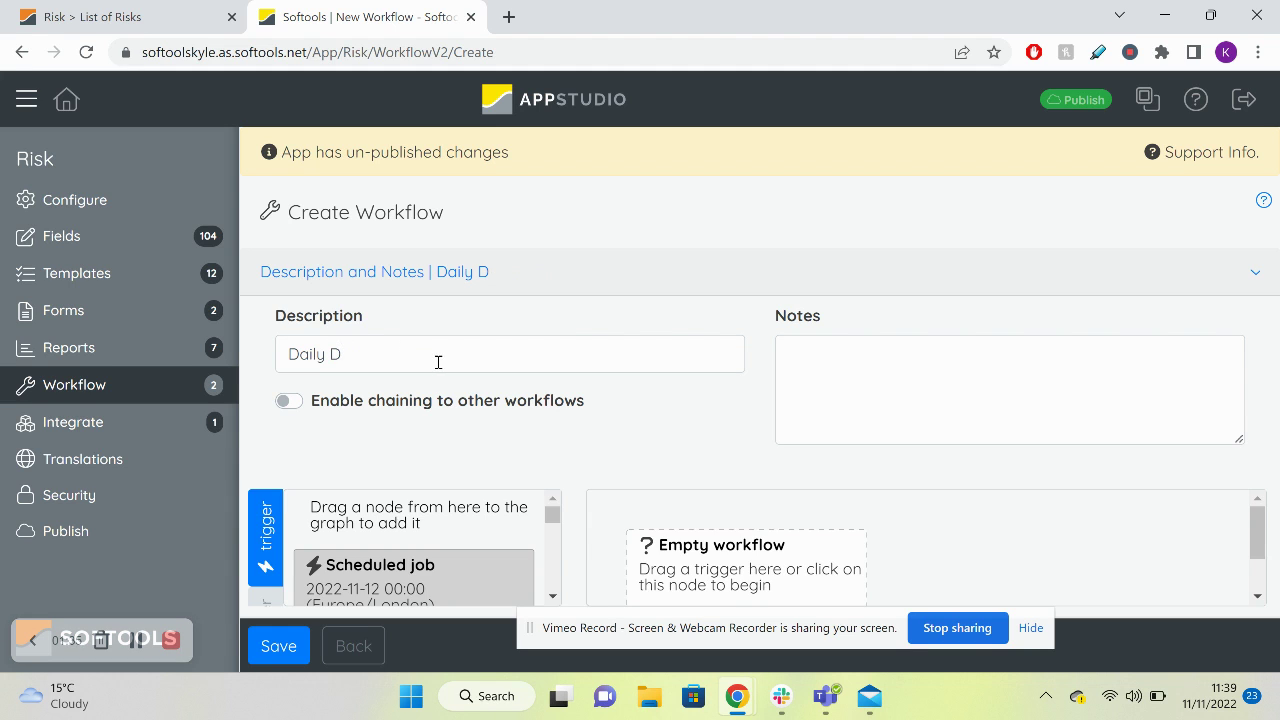
type(")")
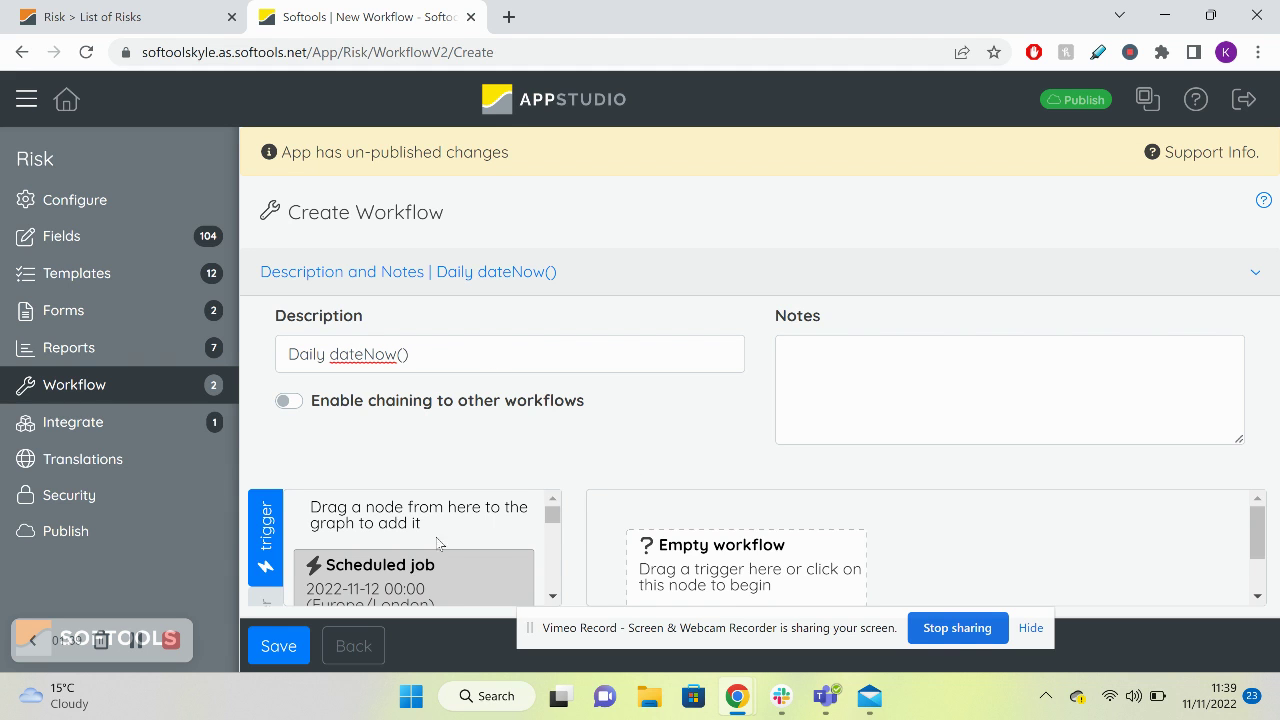
Add a Scheduled job trigger to the empty workflow and set its trigger time to 00:05.
left_click_drag(377, 567, 737, 548)
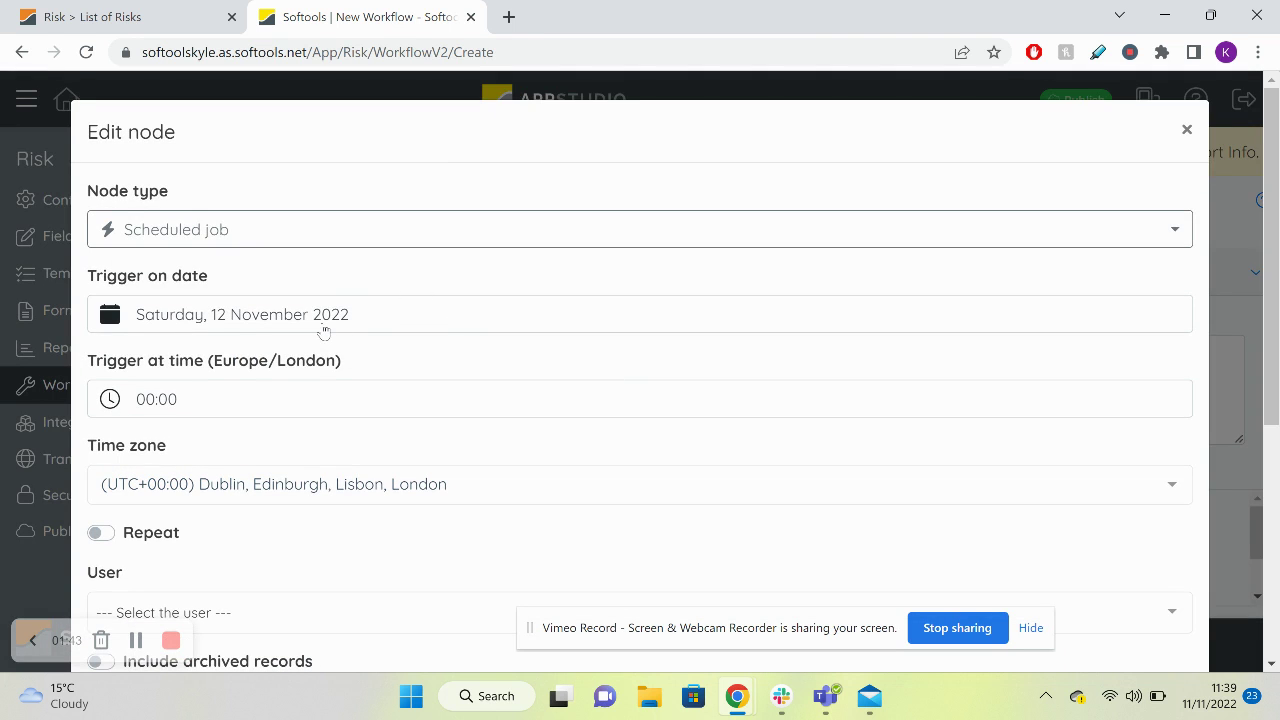
left_click(173, 409)
left_click(202, 481)
double_click(205, 482)
double_click(203, 481)
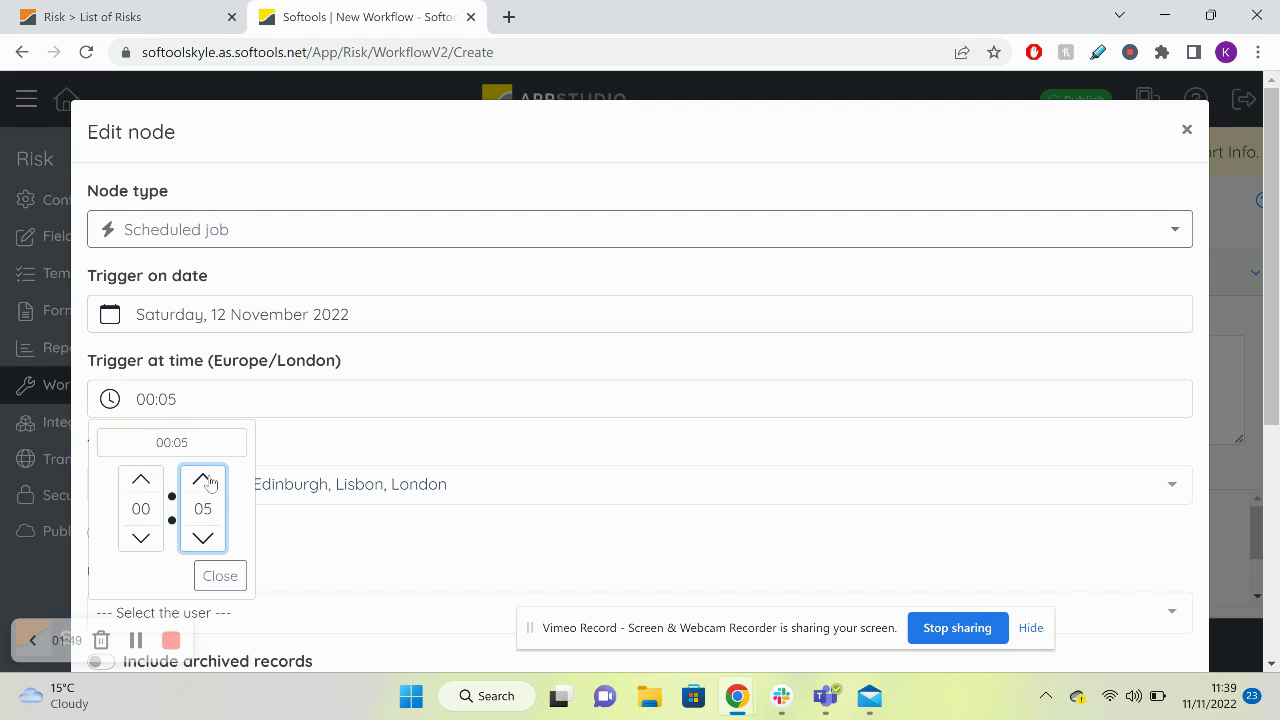
left_click(333, 540)
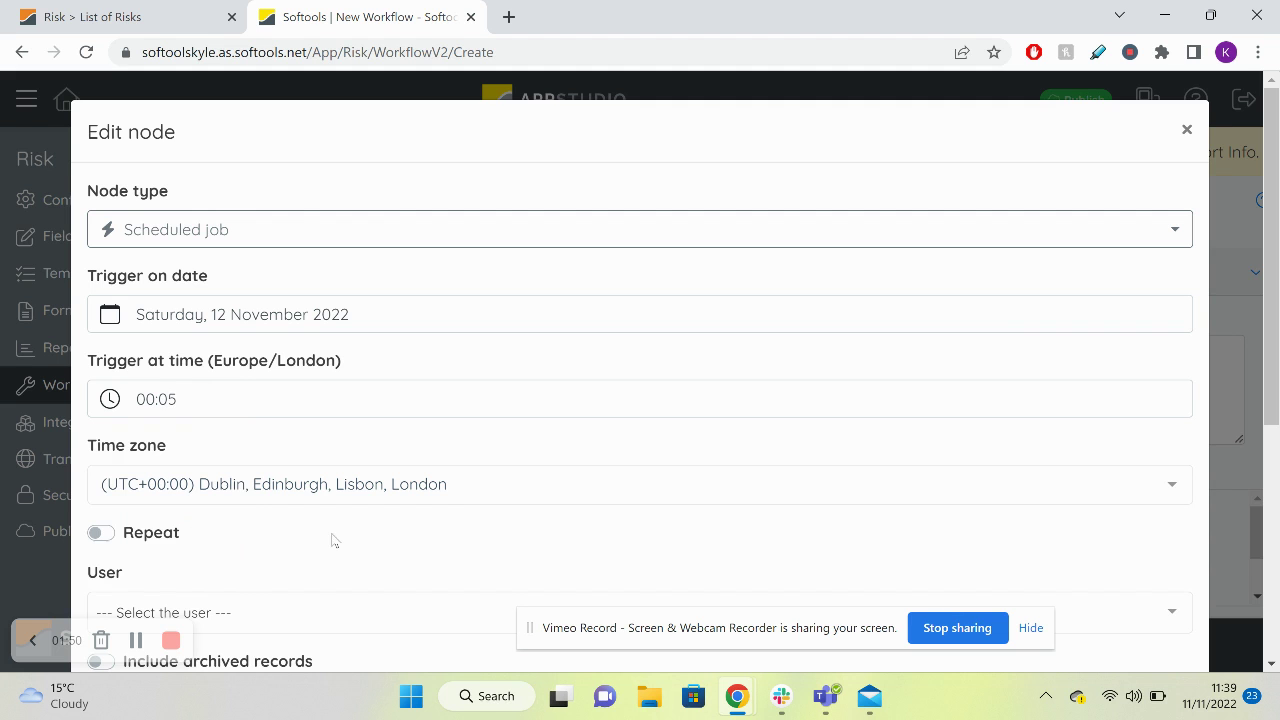
Enable repeating every 1 day for the scheduled job and select the user's softools.net account as its user.
left_click(101, 534)
scroll(470, 515, "down", 3)
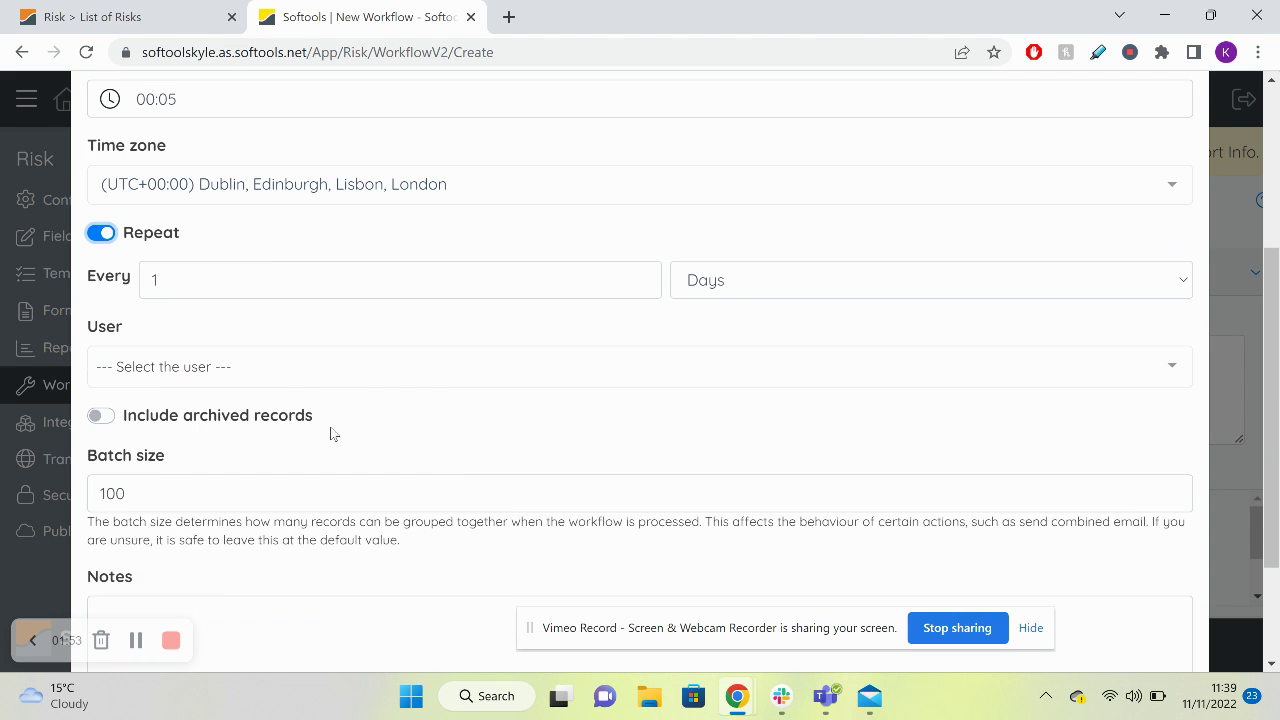
left_click(198, 357)
type("kyl")
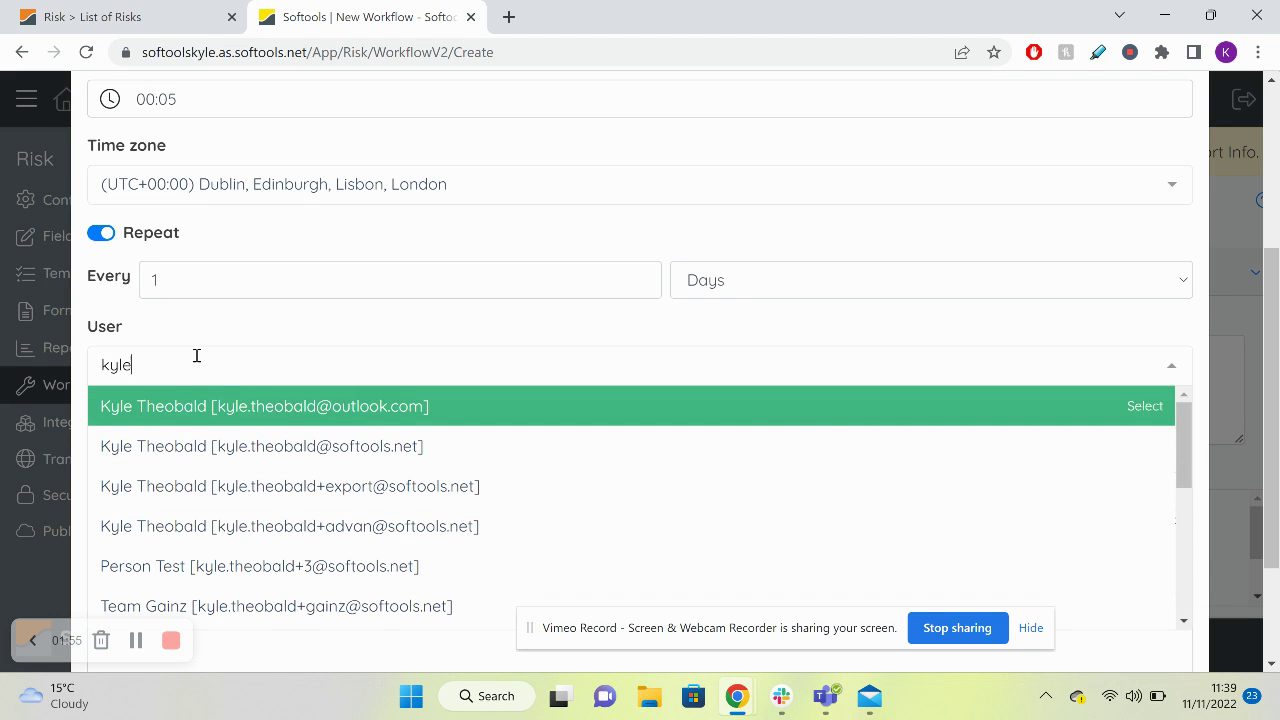
type("e")
key("Down")
key("Return")
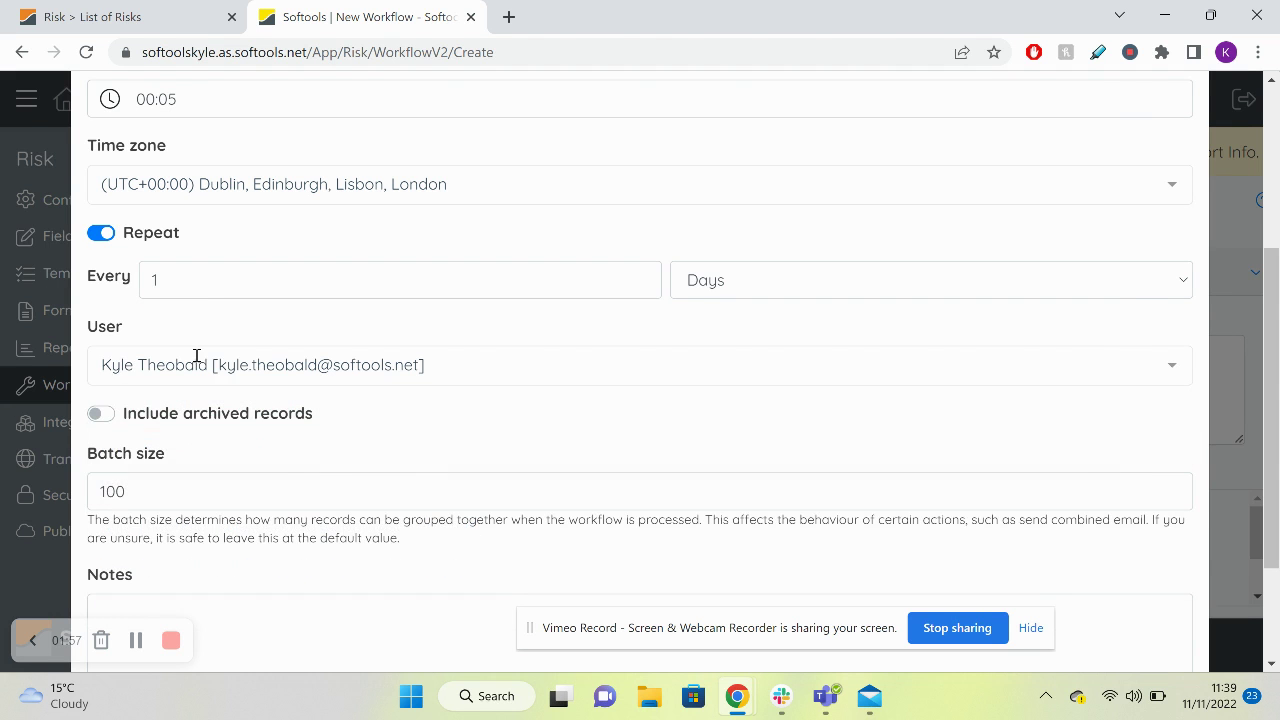
Confirm the scheduled job trigger and attach an Update field value action node to it.
scroll(195, 400, "down", 2)
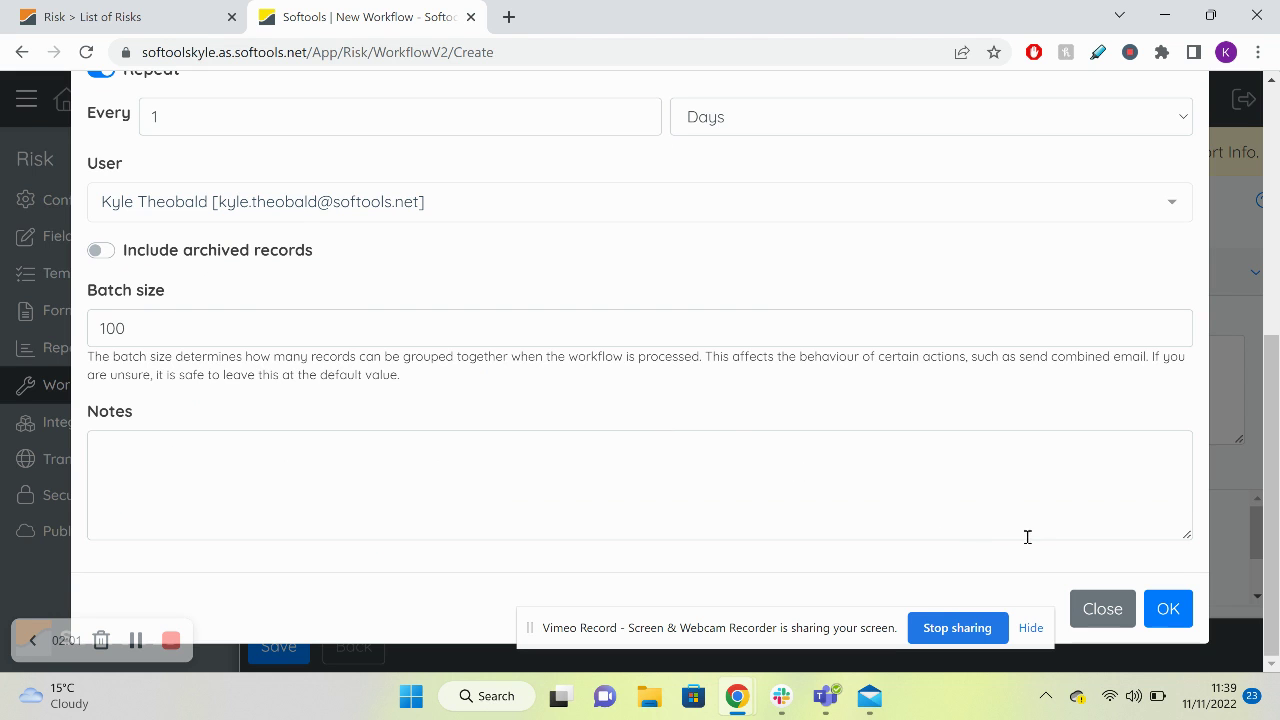
left_click(1165, 610)
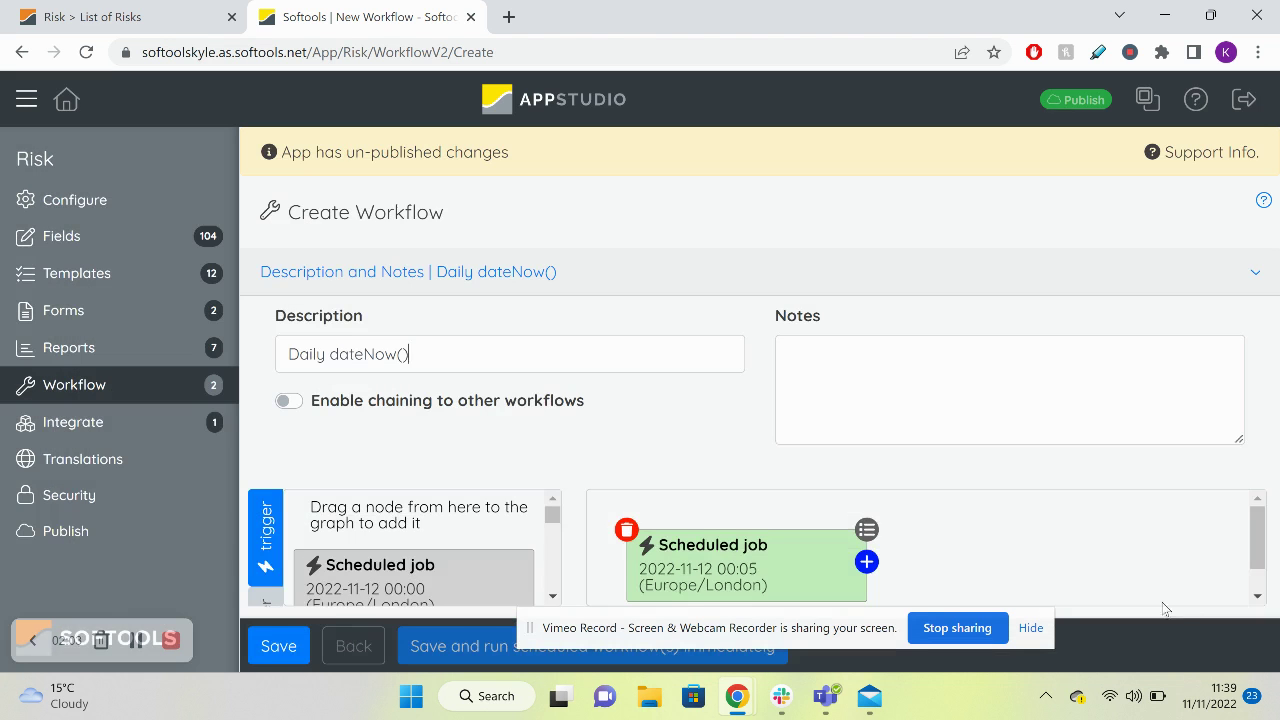
left_click(866, 562)
left_click(230, 232)
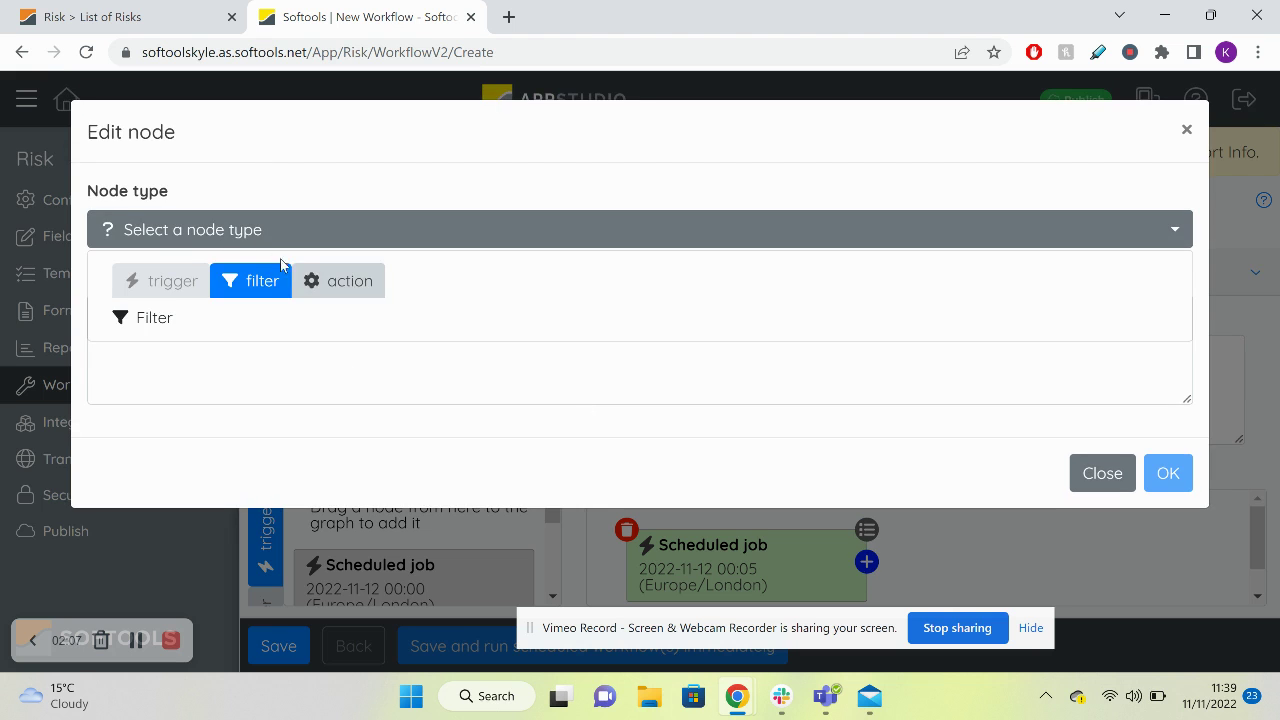
left_click(336, 281)
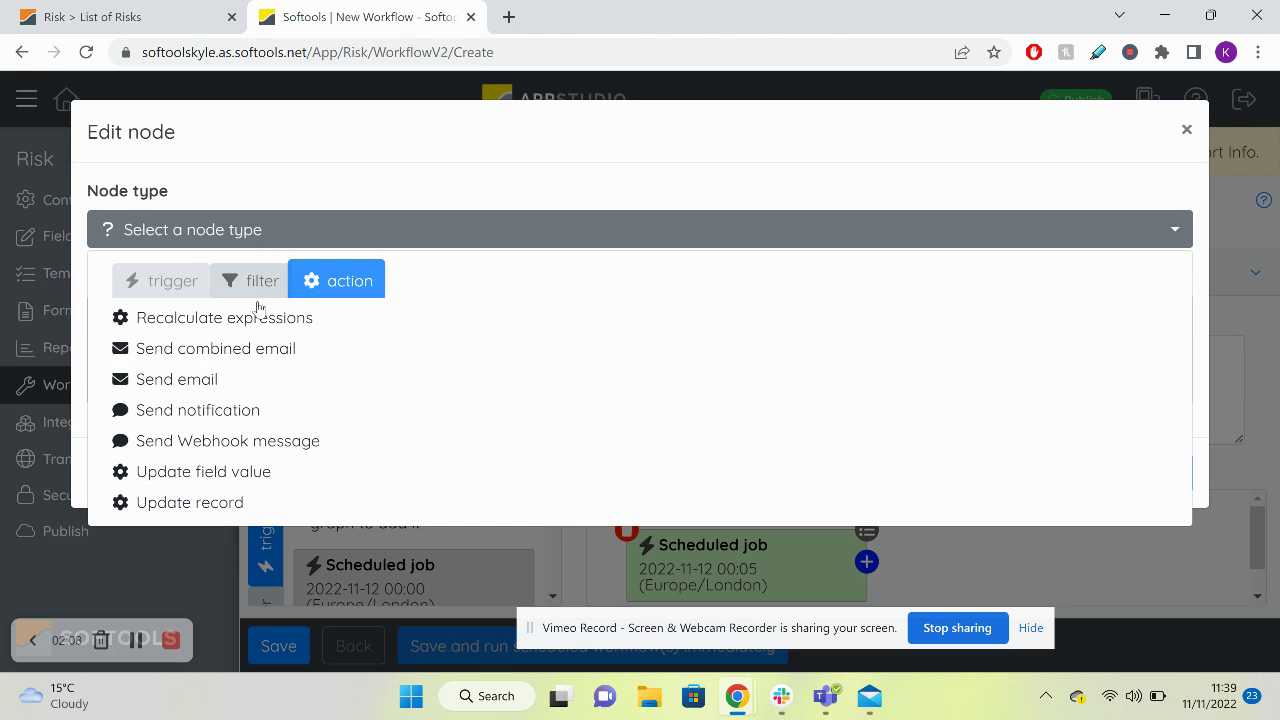
left_click(195, 473)
Set the action's target field to Date Now with the expression dateNow() and confirm the node.
left_click(190, 322)
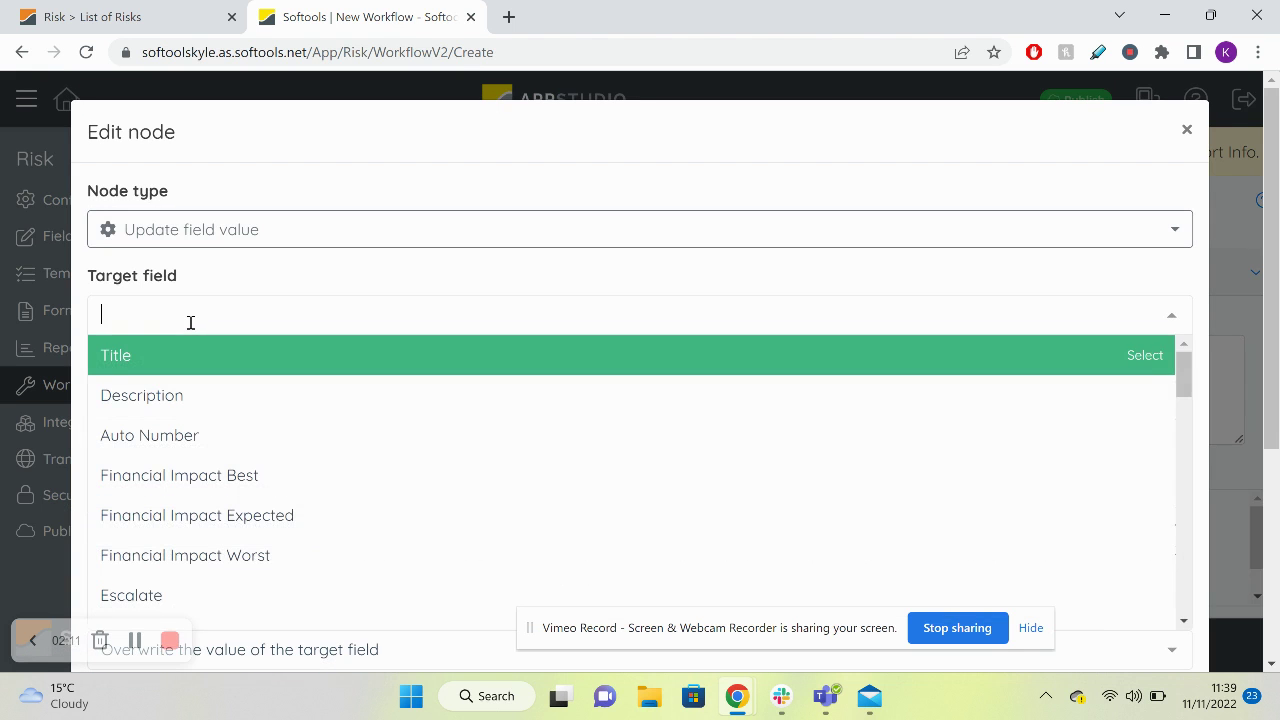
type("date")
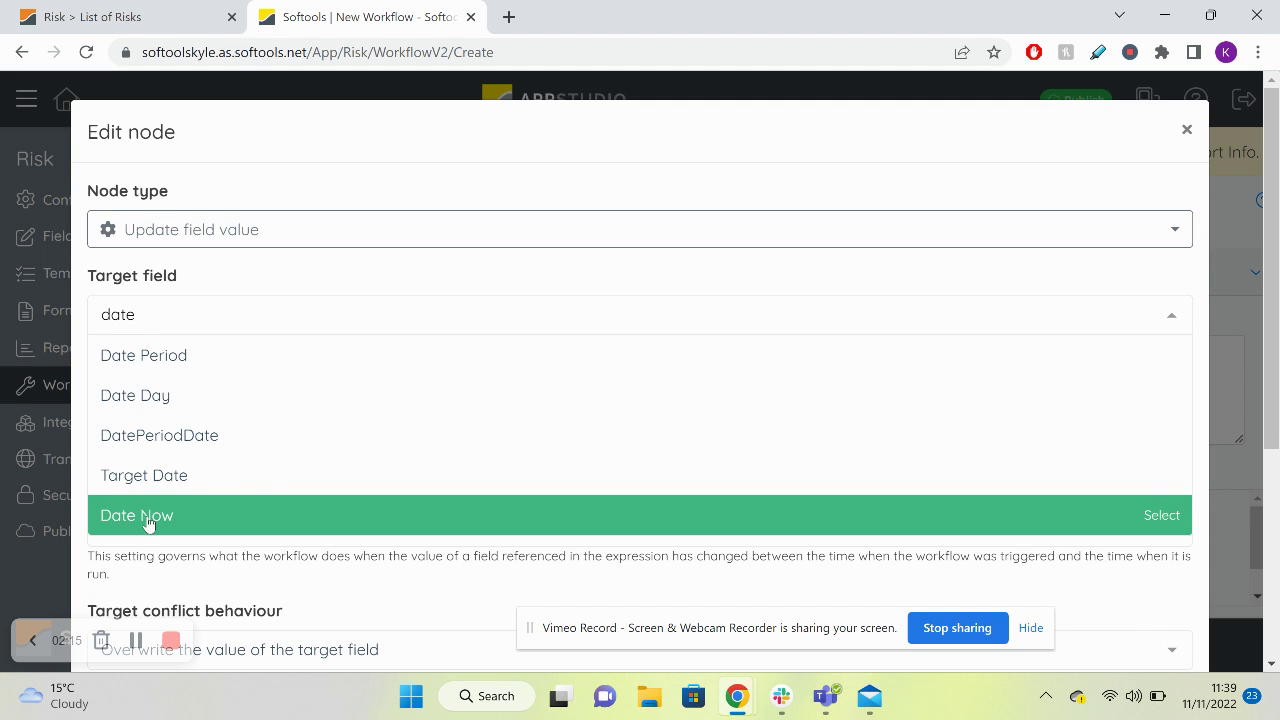
left_click(147, 517)
left_click(152, 401)
type("dateNow()")
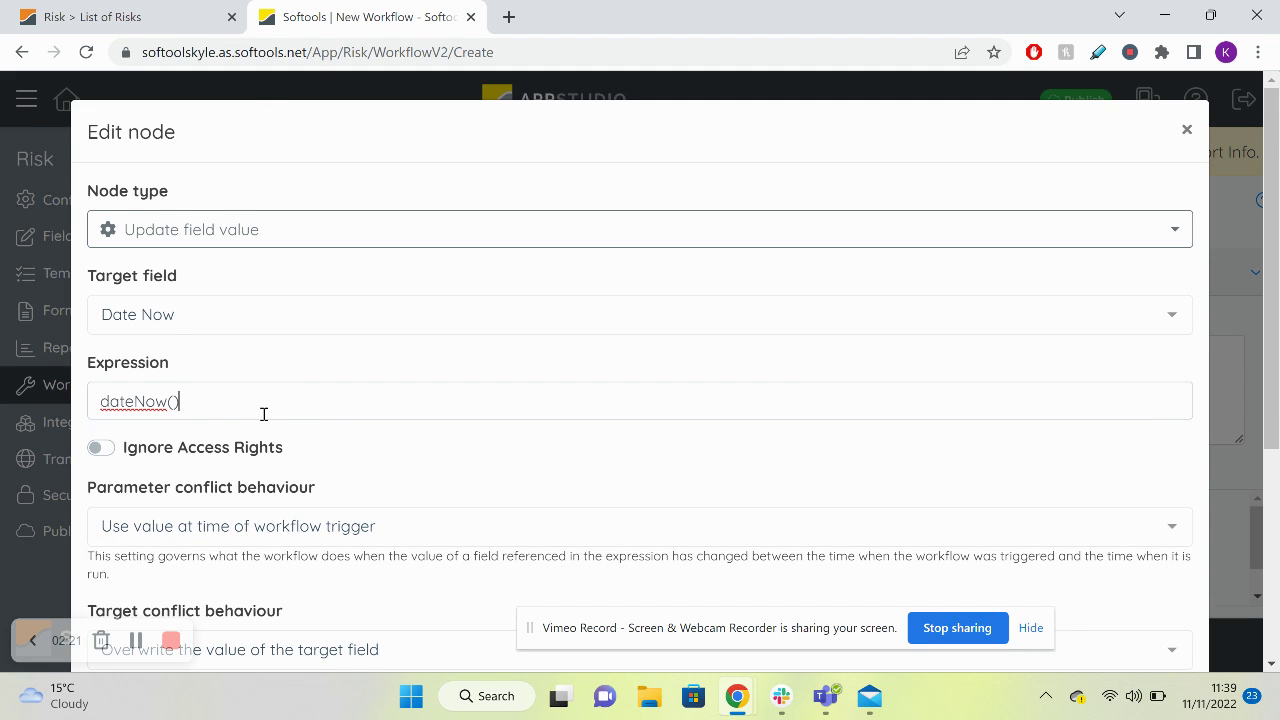
scroll(263, 414, "down", 4)
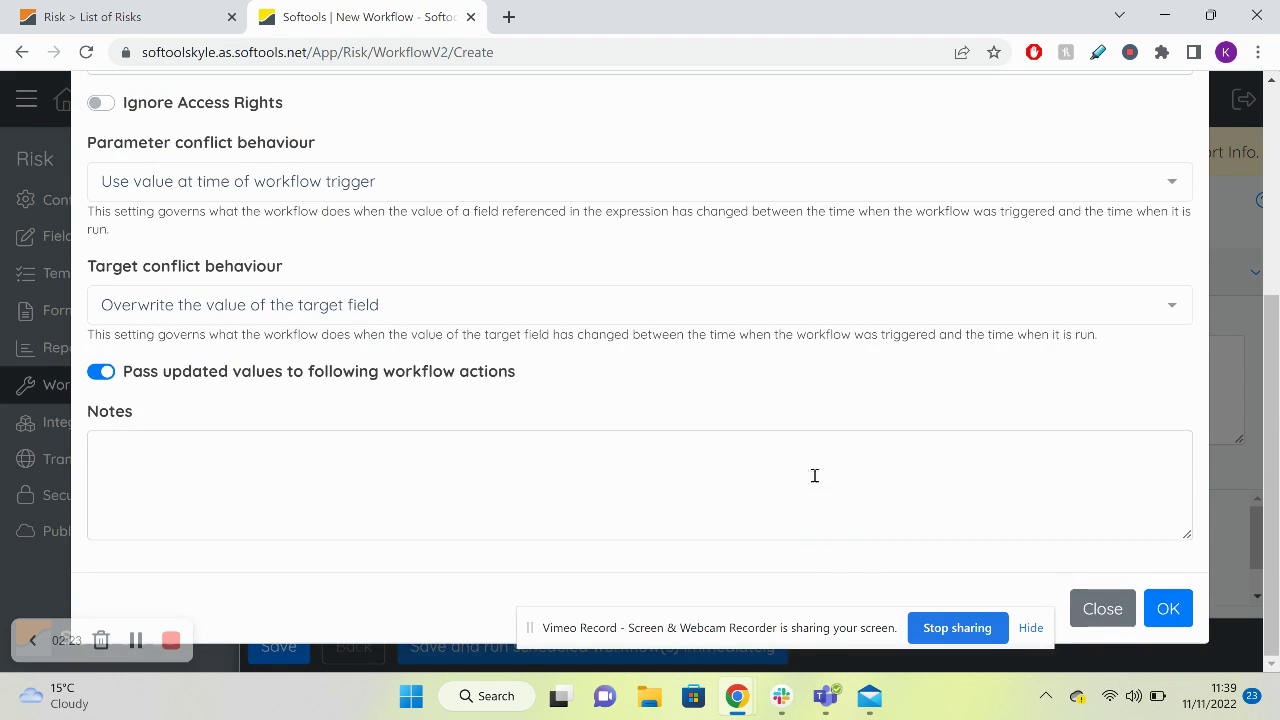
left_click(1165, 608)
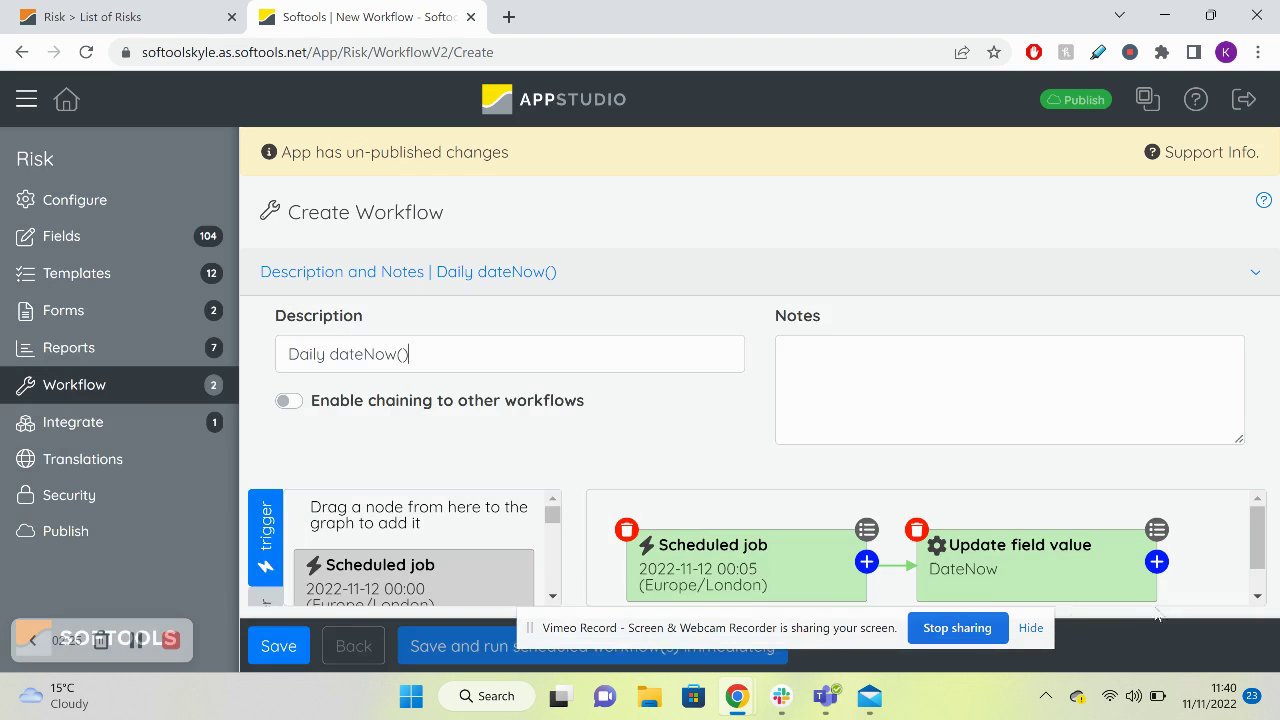
Save the workflow and publish the Risk app without version notes.
left_click_drag(765, 628, 805, 246)
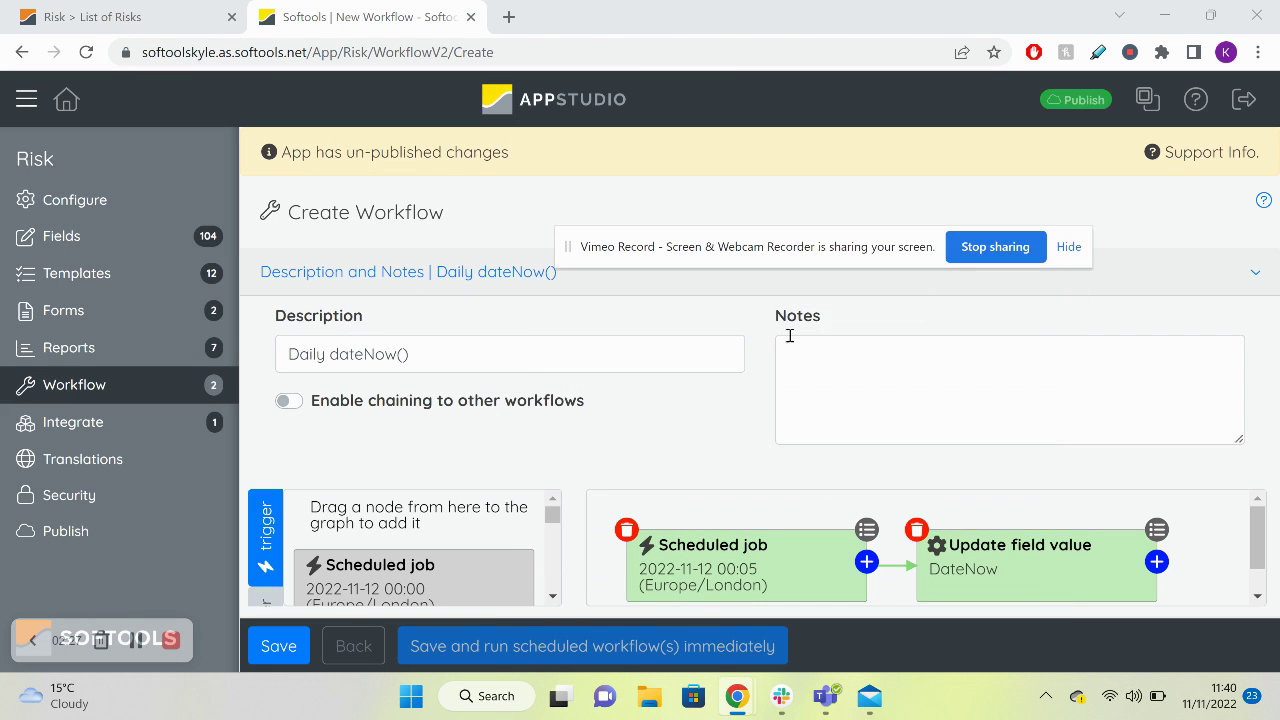
left_click(285, 648)
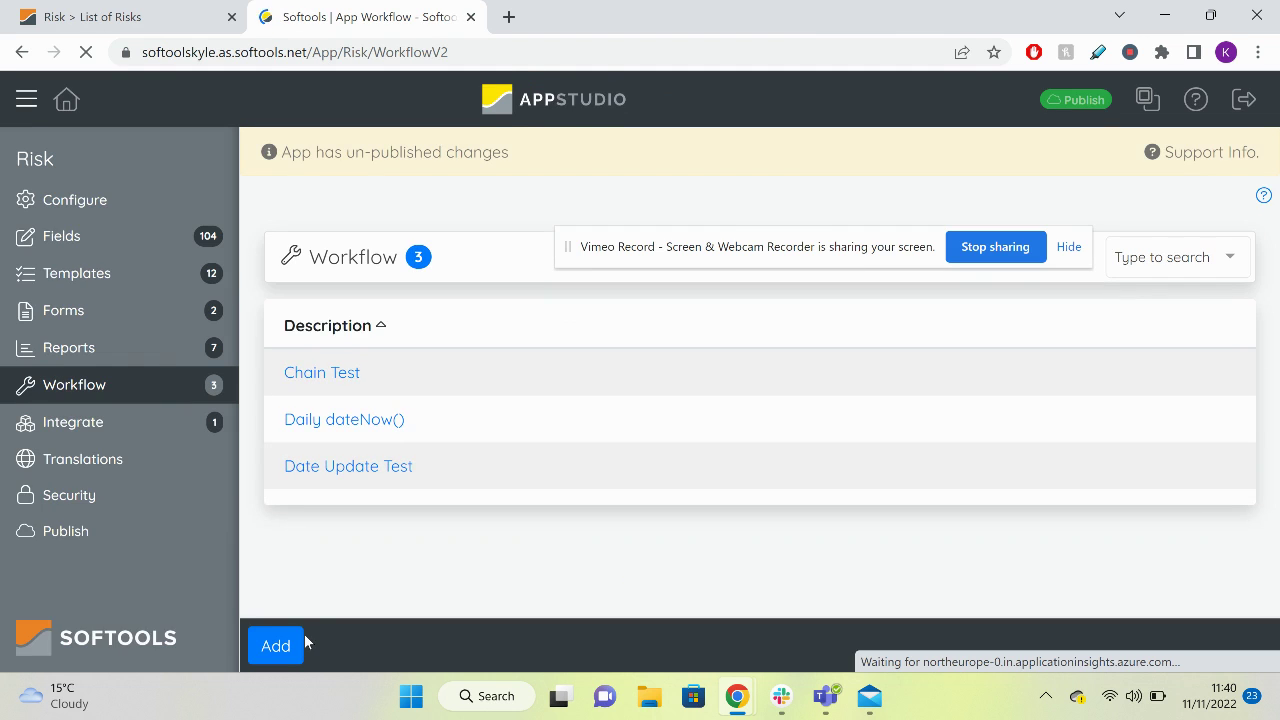
left_click(1073, 101)
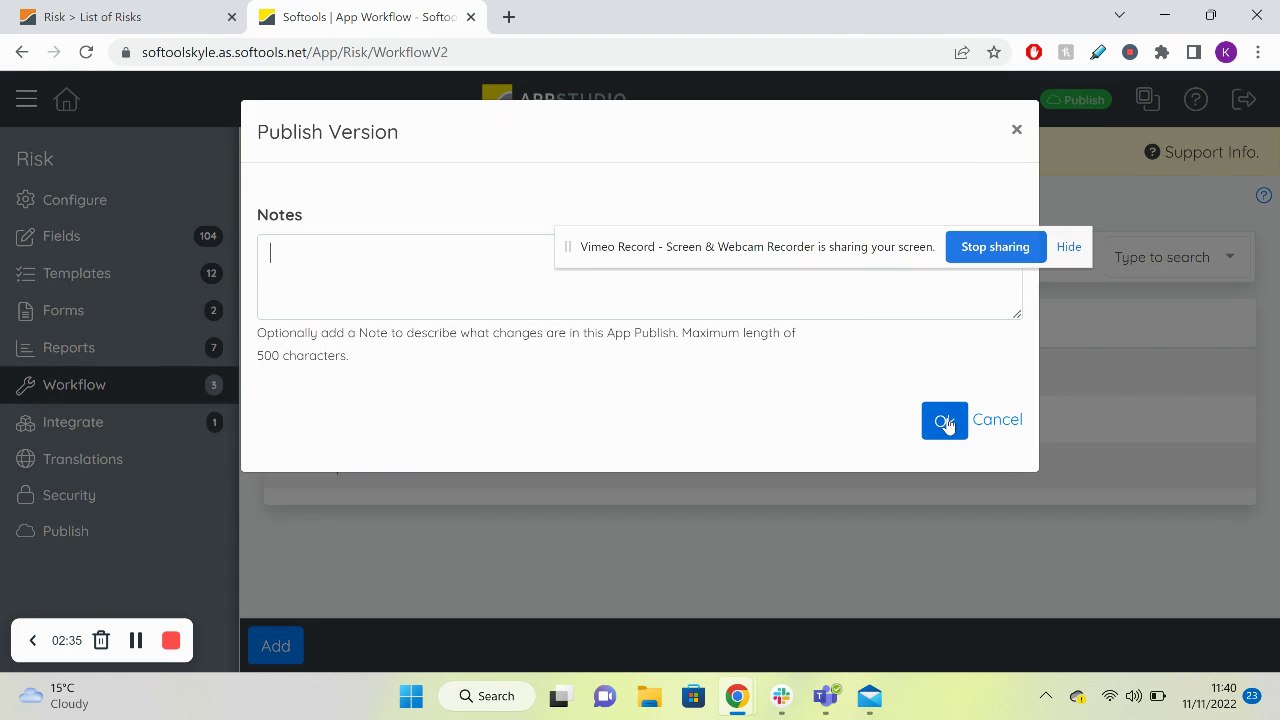
left_click(945, 421)
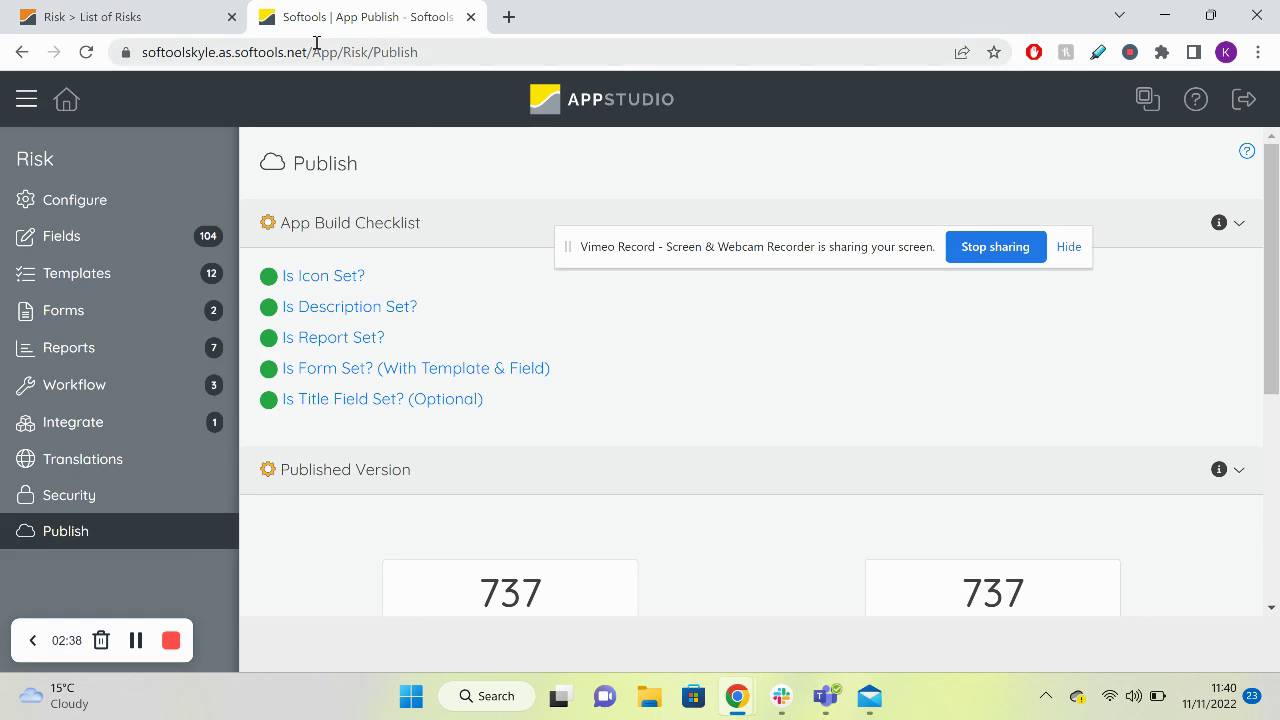
Switch to the live List of Risks report, resync the app and collapse the side navigation.
left_click(114, 24)
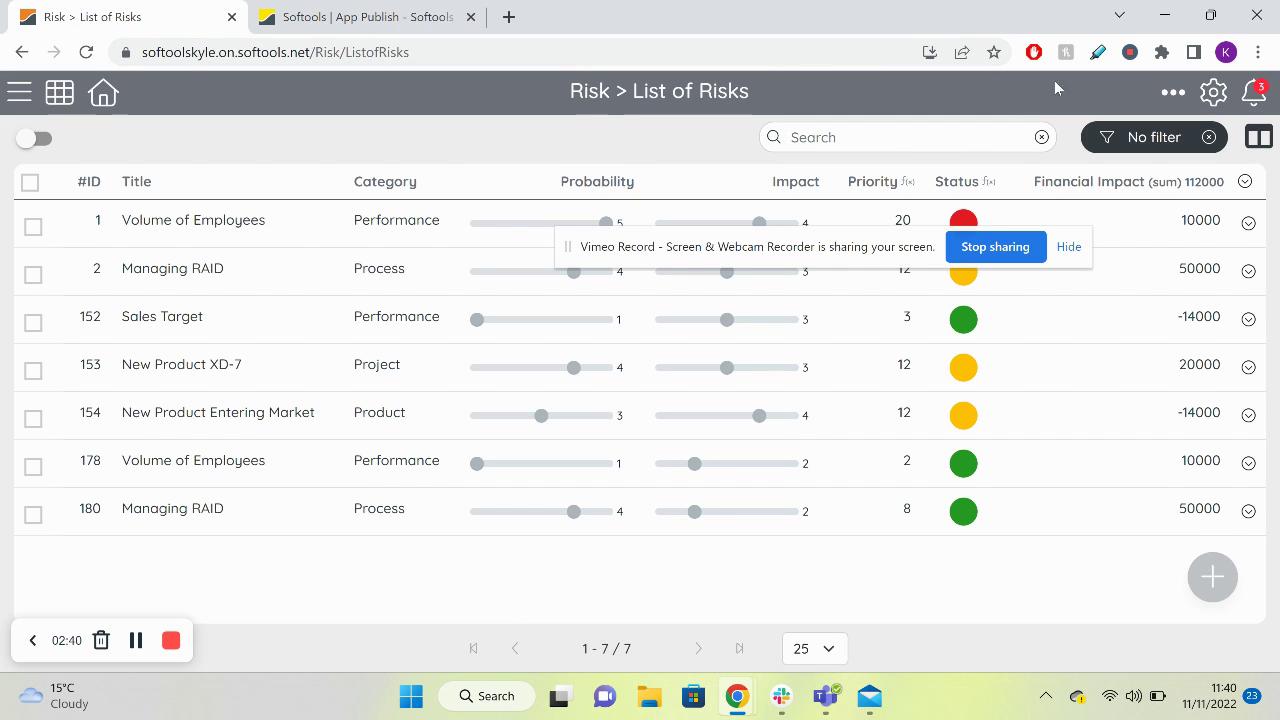
left_click(1173, 93)
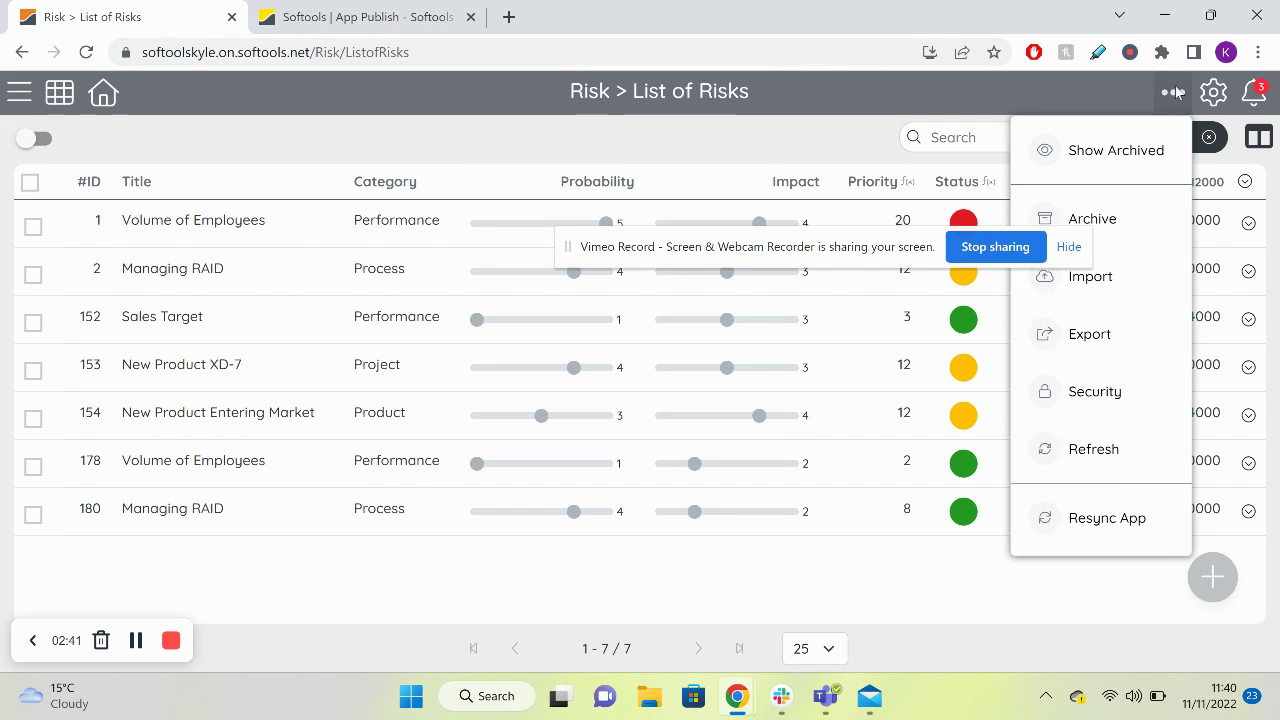
left_click(1108, 518)
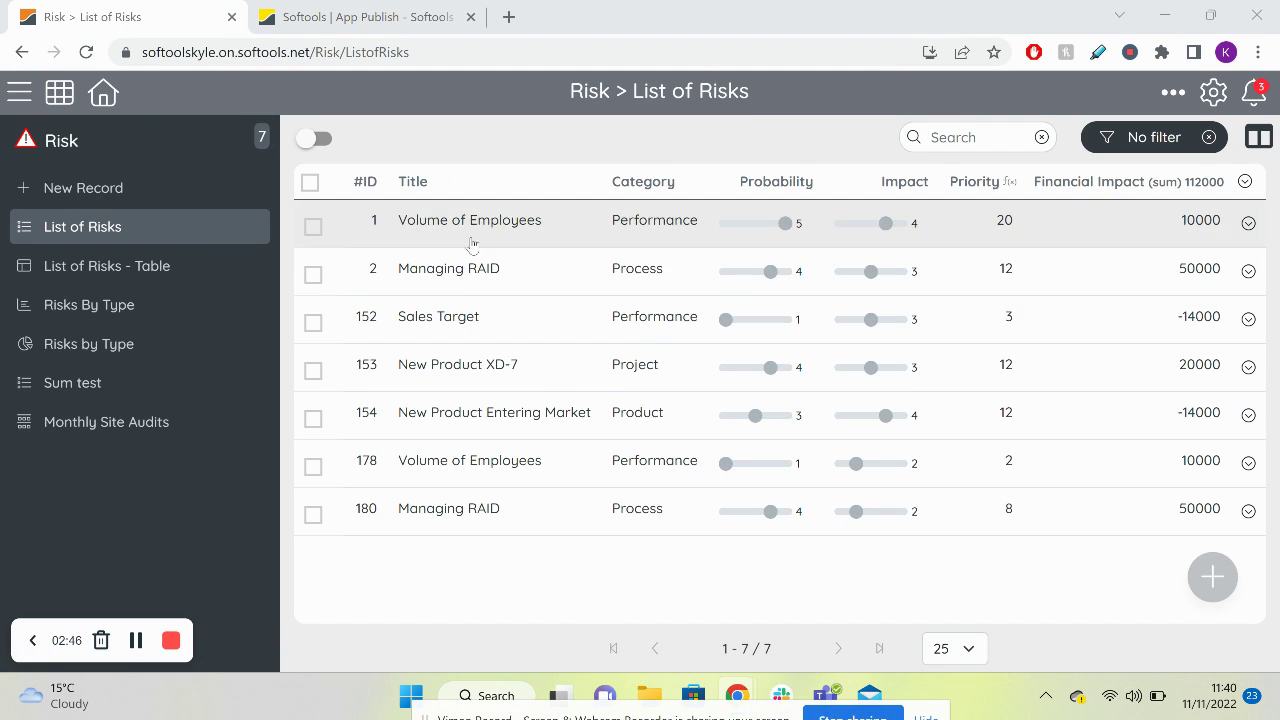
left_click(14, 92)
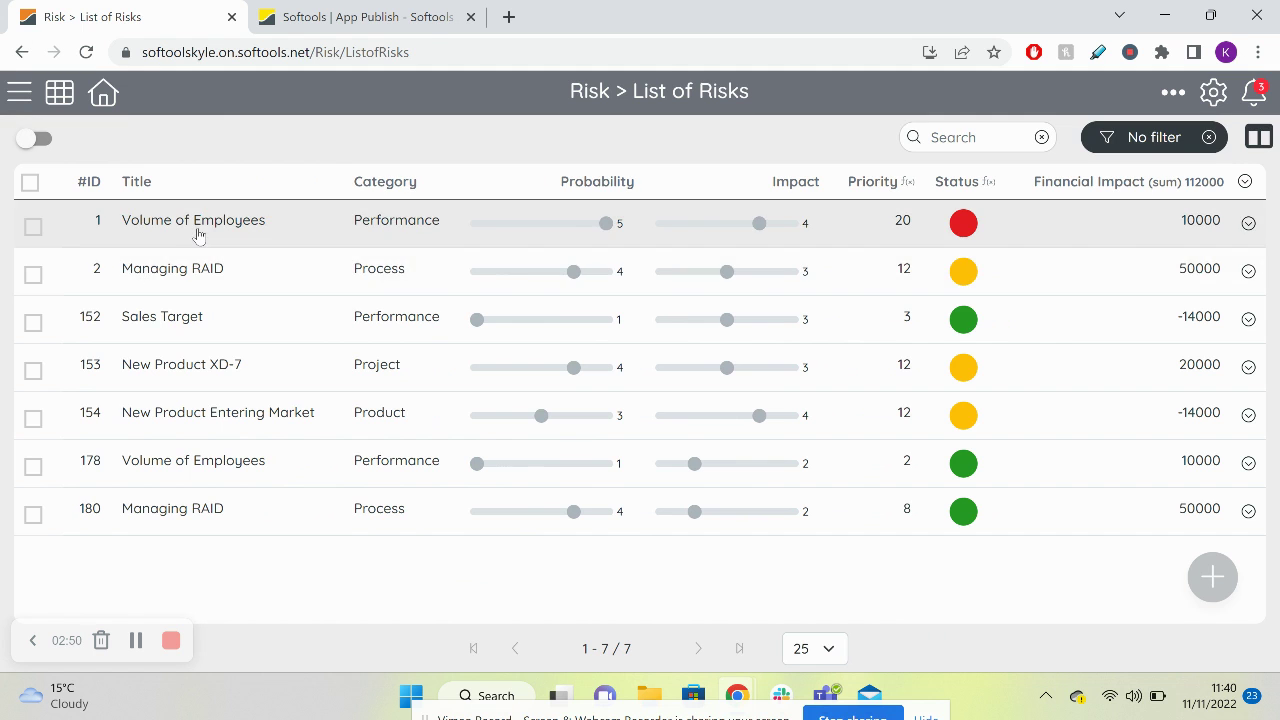
Open the first Volume of Employees record and set its Target Date to 11/11/2022.
left_click(197, 233)
scroll(140, 490, "down", 1)
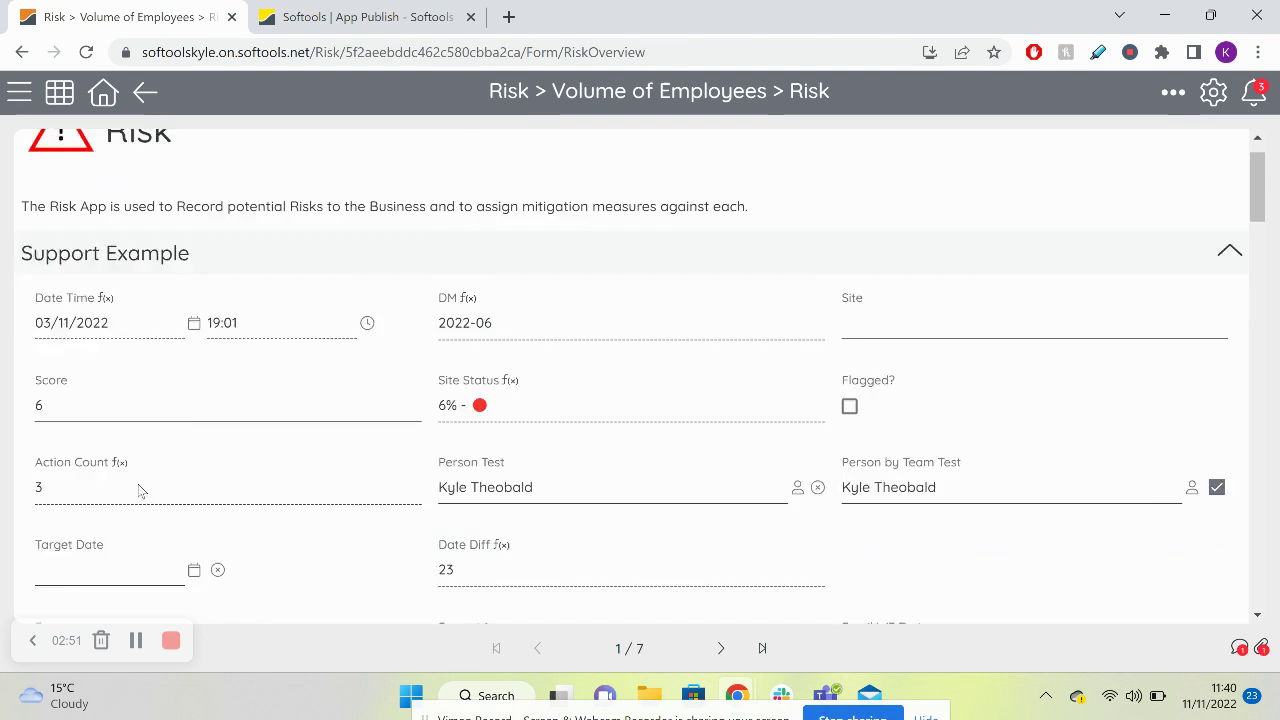
scroll(140, 490, "down", 1)
left_click(103, 425)
left_click(226, 292)
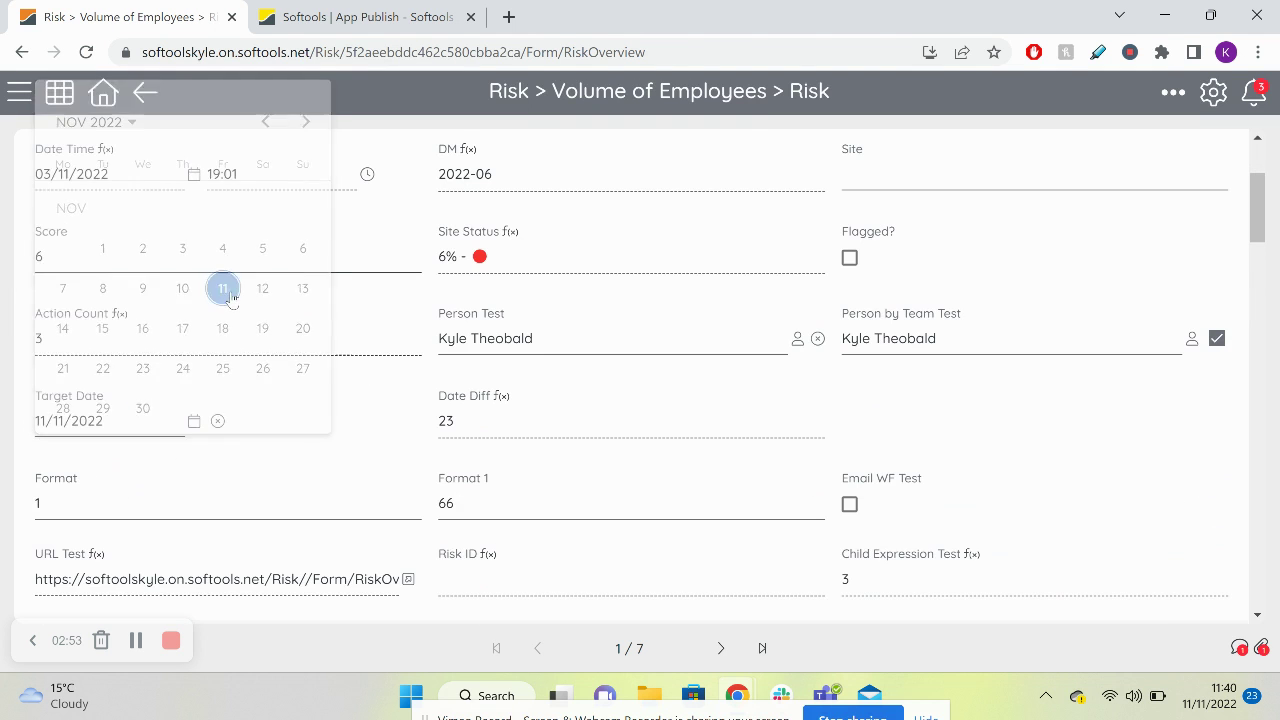
Advance to the Managing RAID record and set its Target Date to 11/11/2022.
left_click(720, 648)
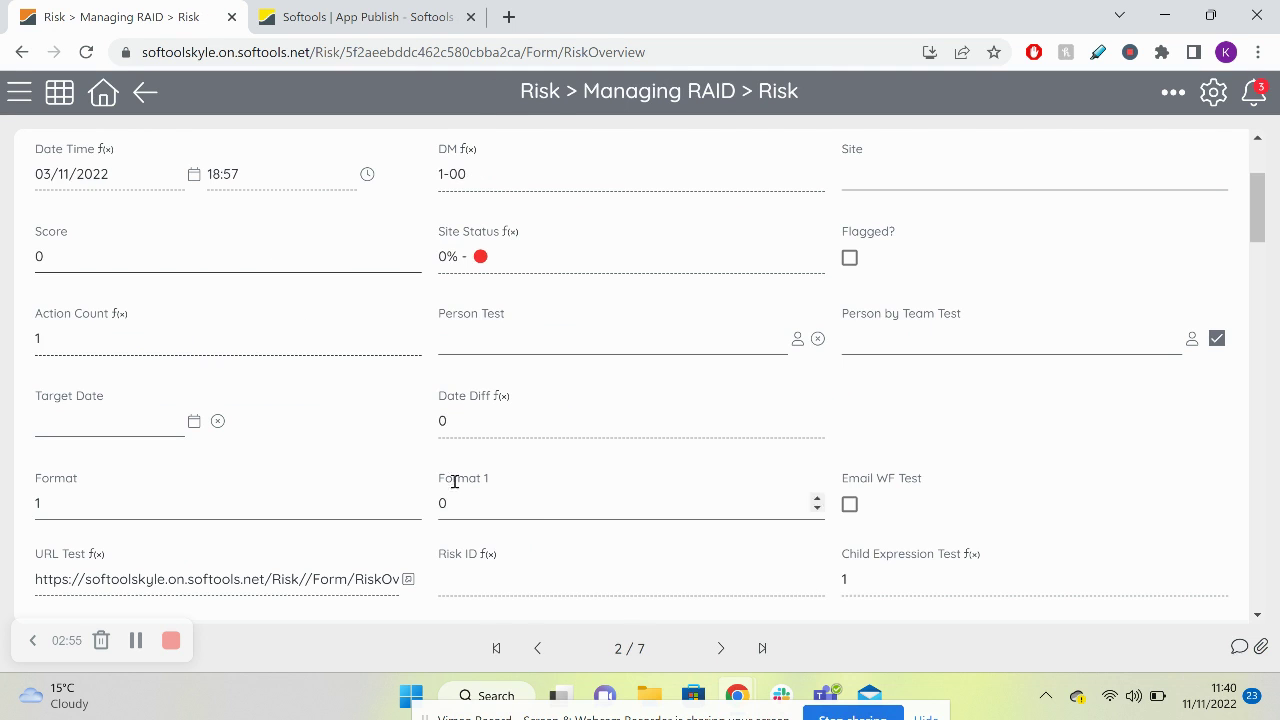
scroll(87, 460, "down", 5)
scroll(87, 460, "up", 2)
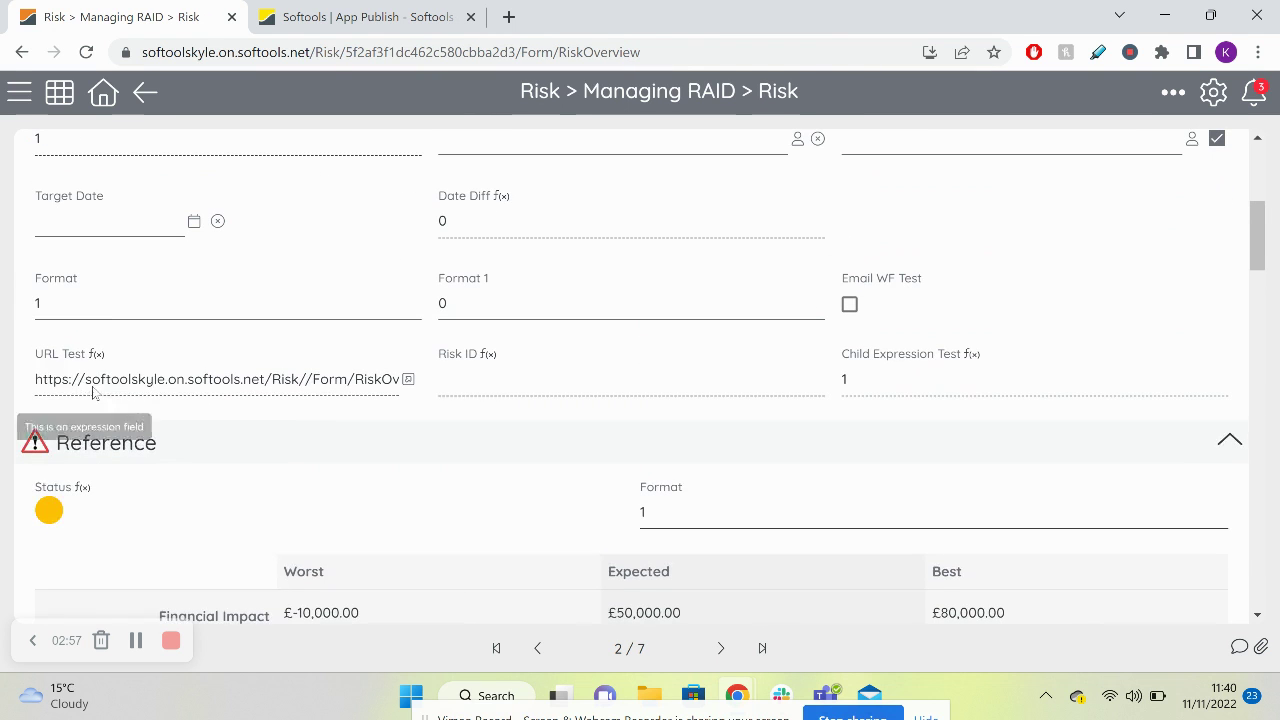
left_click(120, 225)
left_click(238, 443)
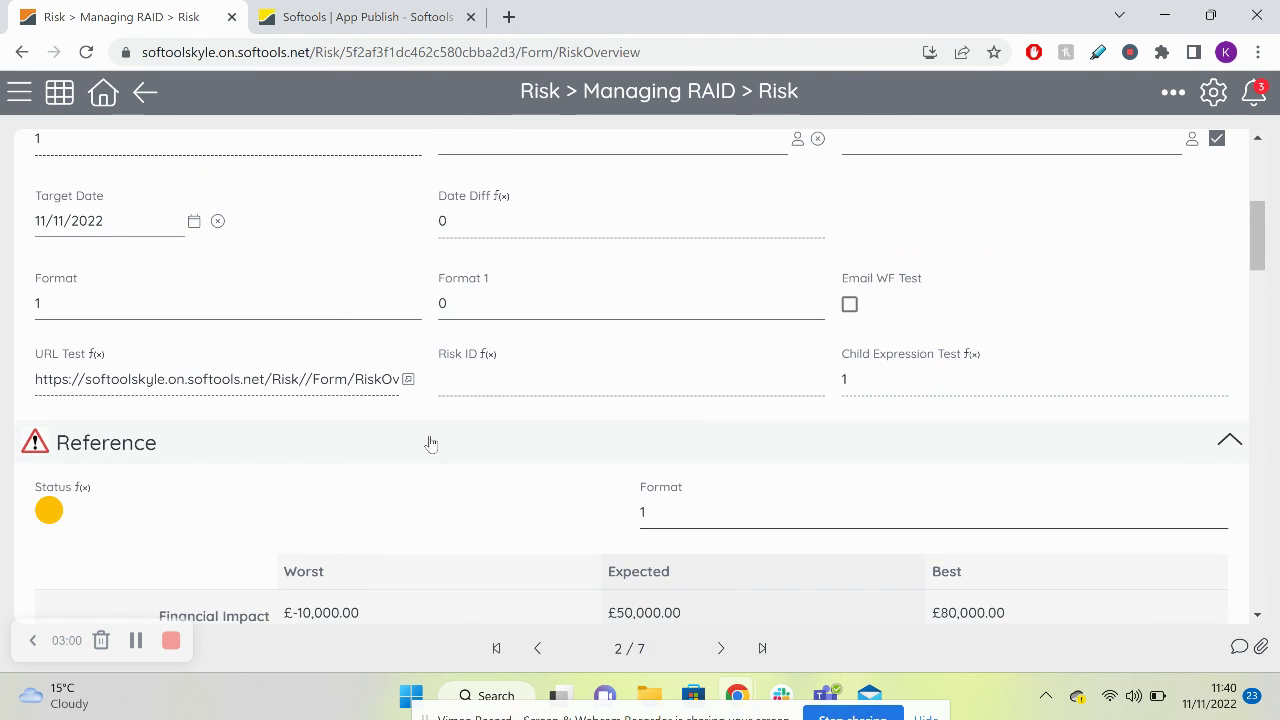
Advance to the Sales Target record, set its Target Date to 11/11/2022 and return to the list of risks.
left_click(721, 650)
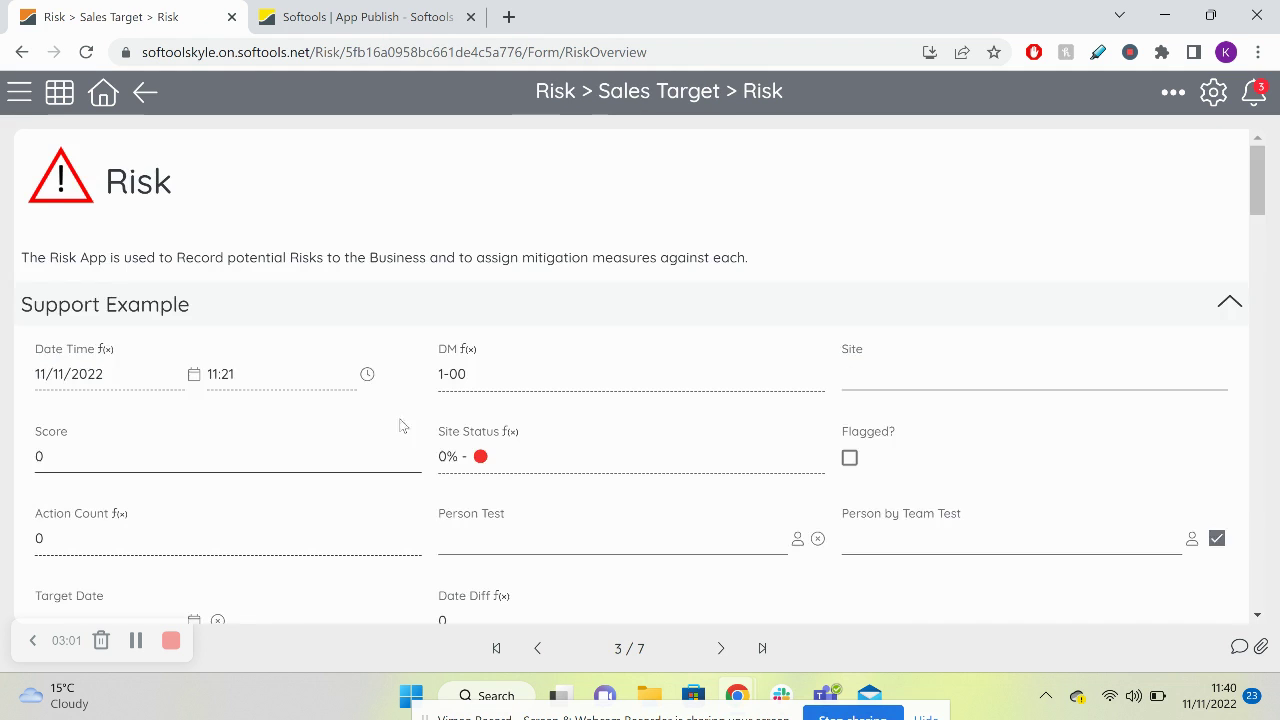
scroll(275, 424, "down", 2)
left_click(123, 425)
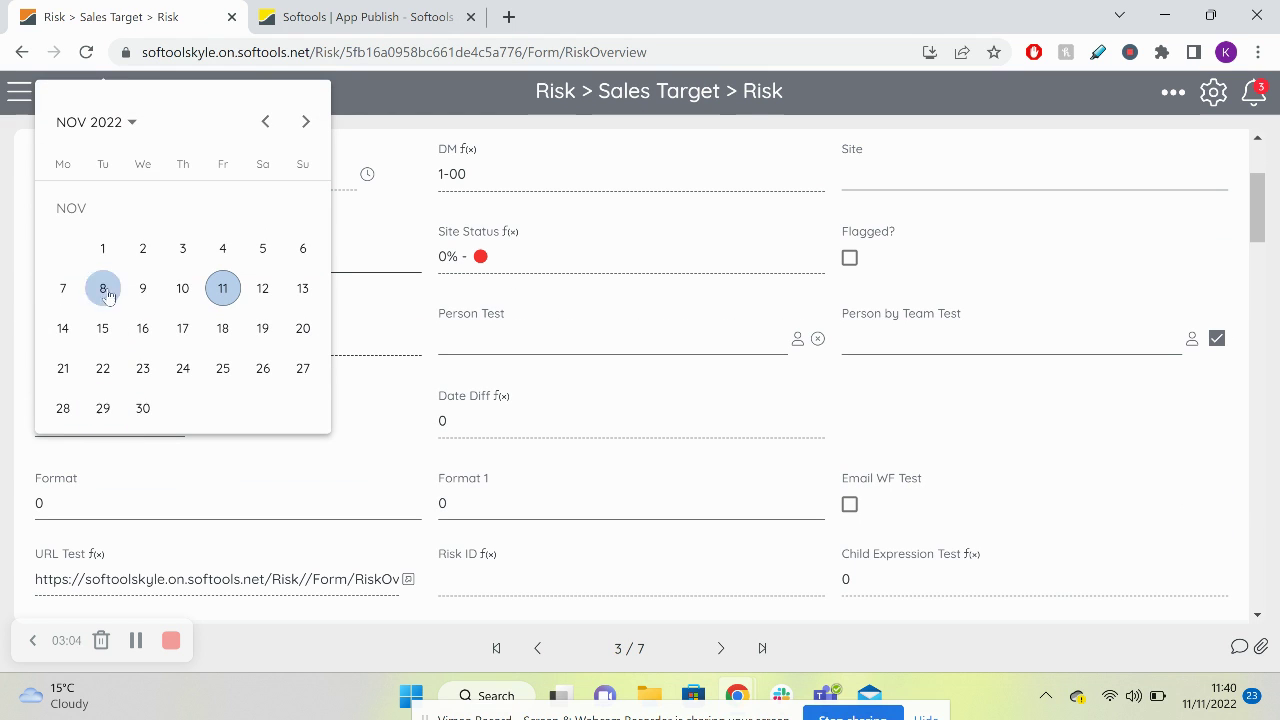
left_click(223, 287)
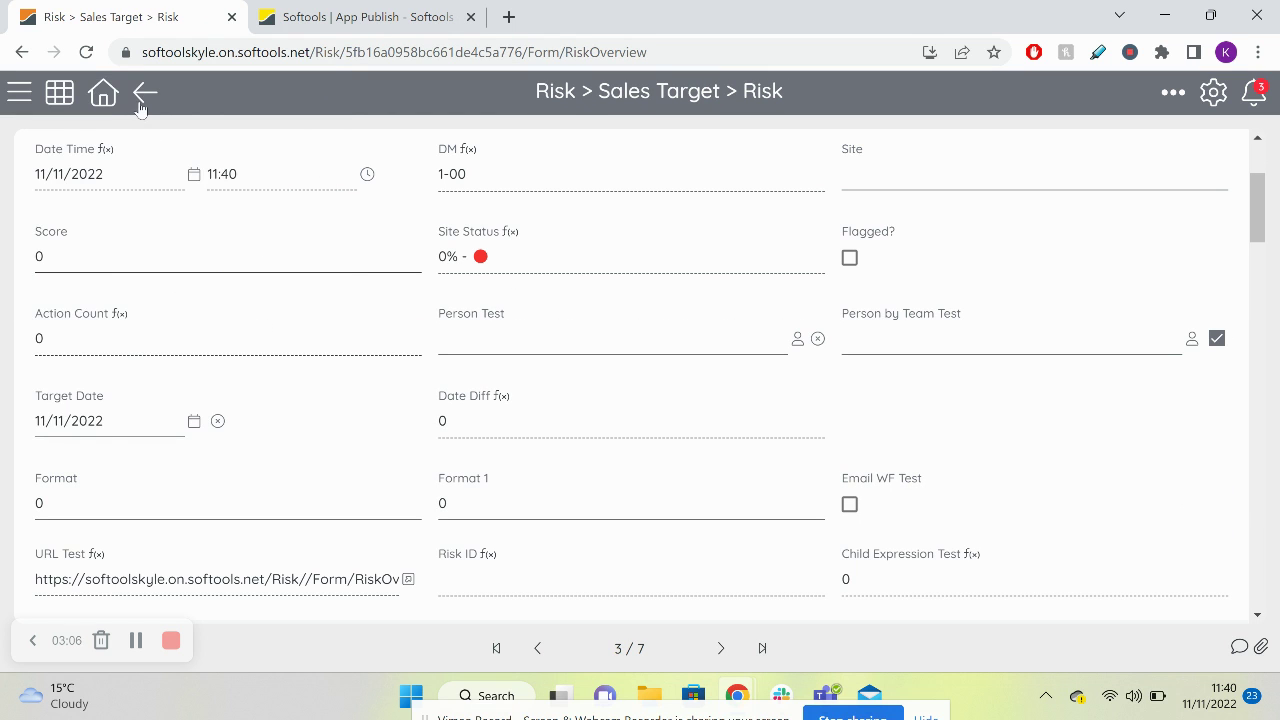
left_click(143, 100)
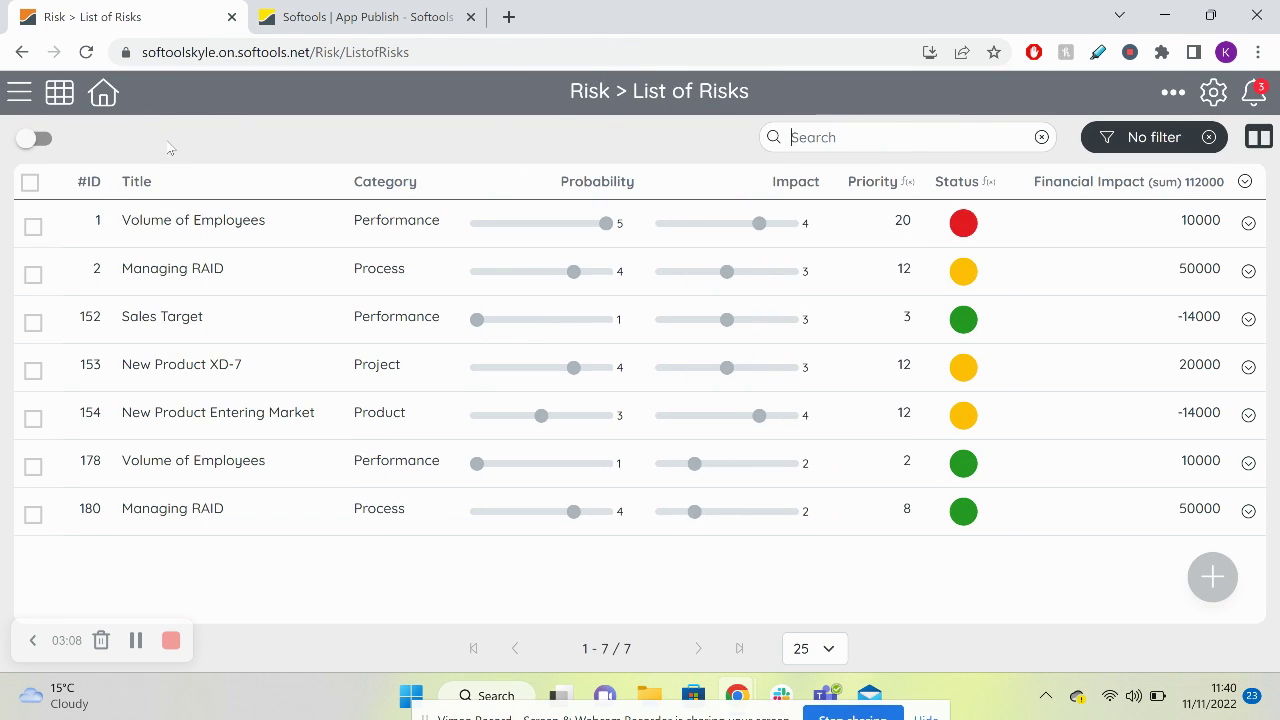
Create a new filter on the list of risks with the condition that CurrentMonthBit is checked.
left_click(1105, 137)
left_click(852, 598)
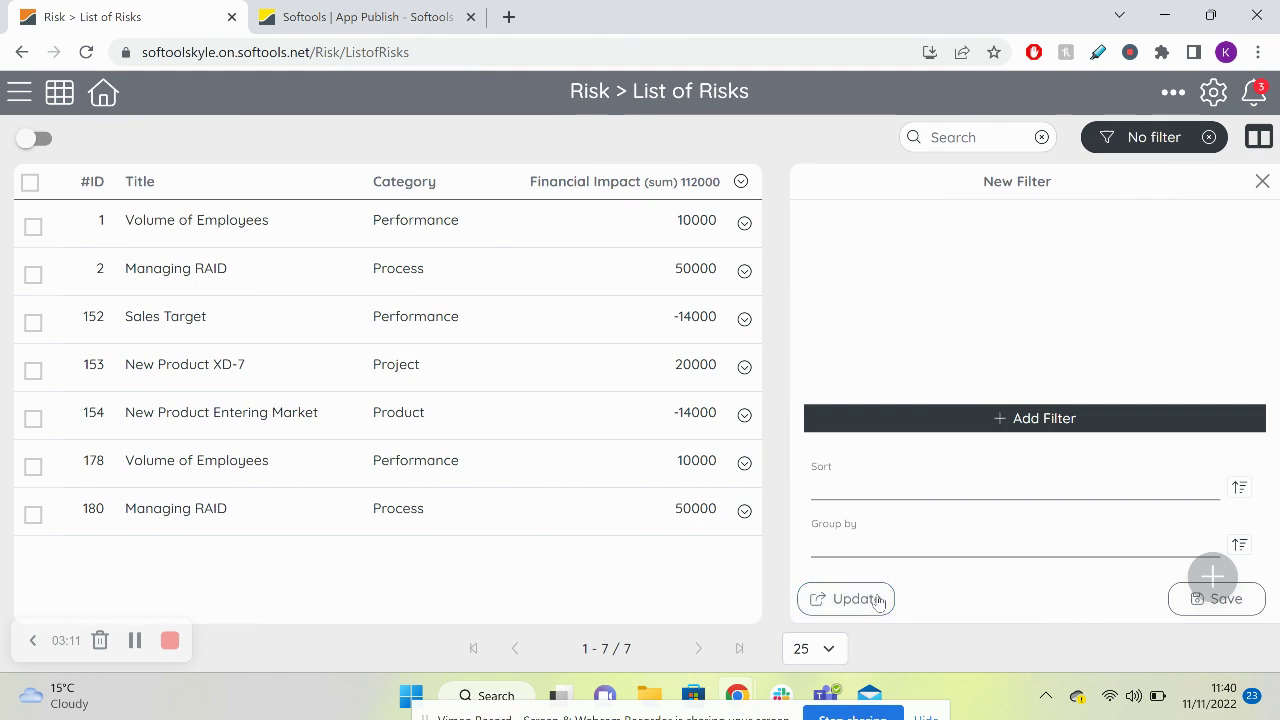
left_click(967, 420)
left_click(921, 281)
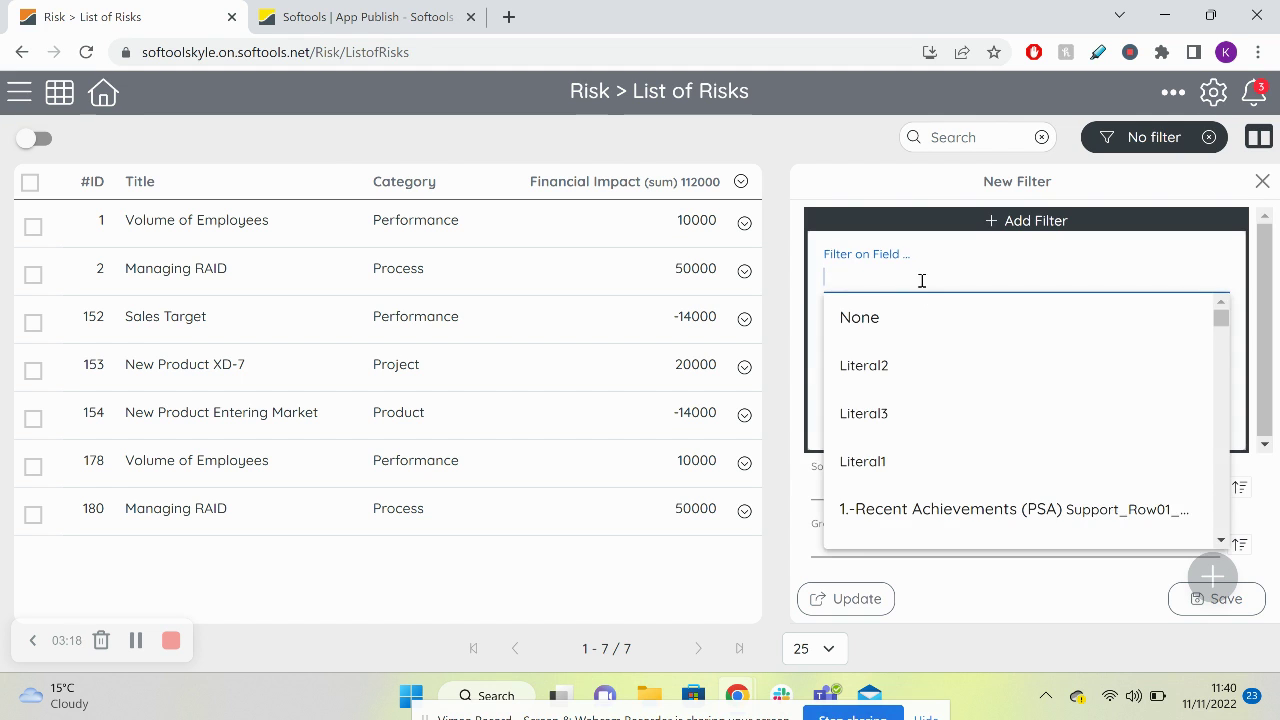
type("current")
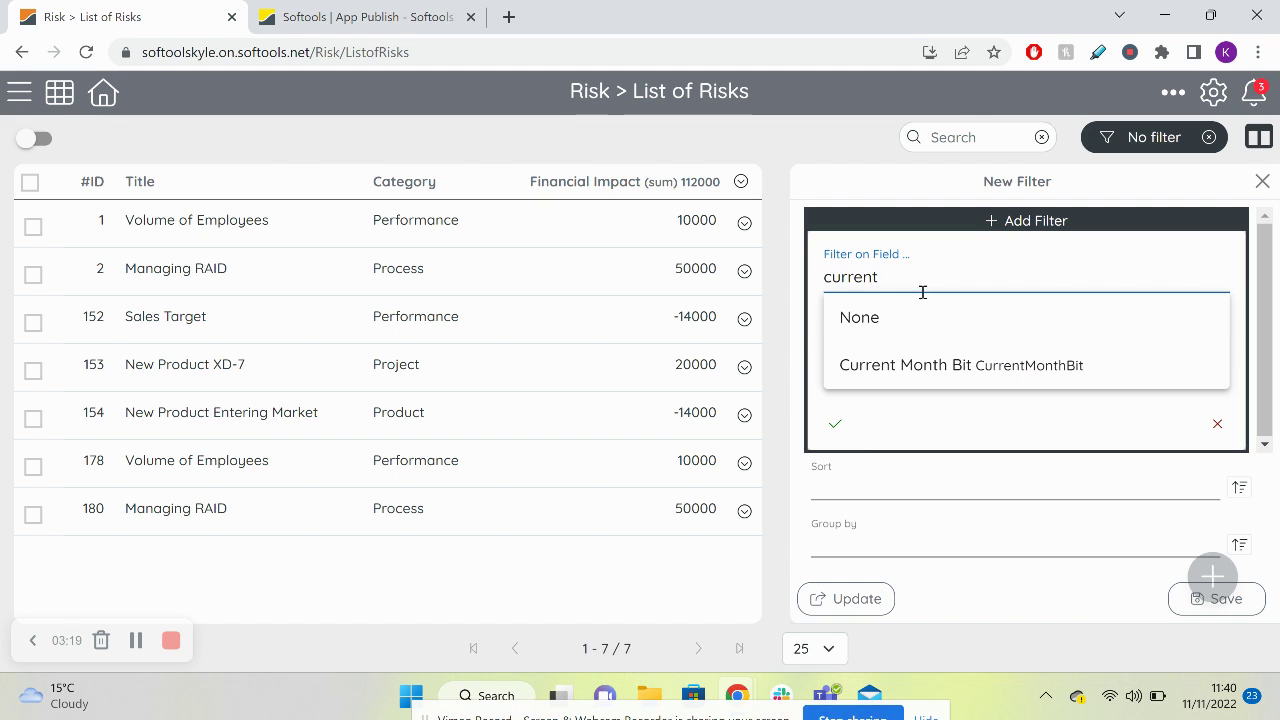
left_click(883, 364)
left_click(886, 350)
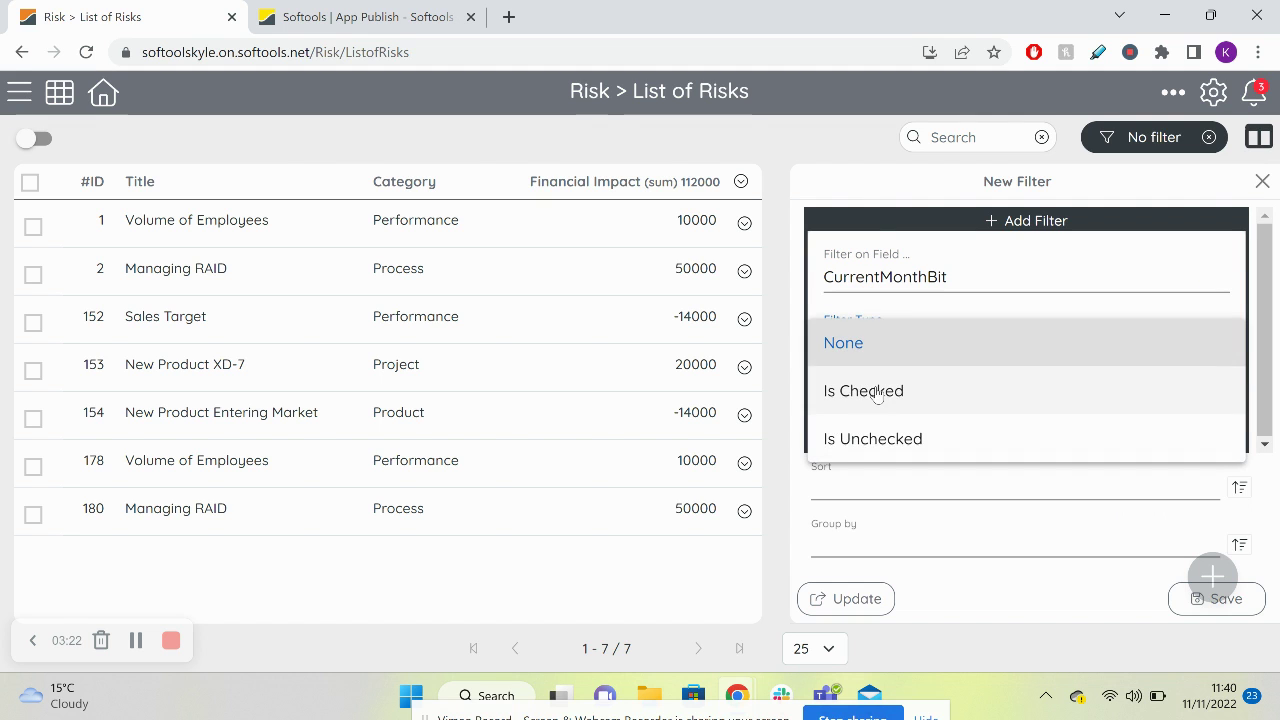
left_click(862, 390)
left_click(839, 430)
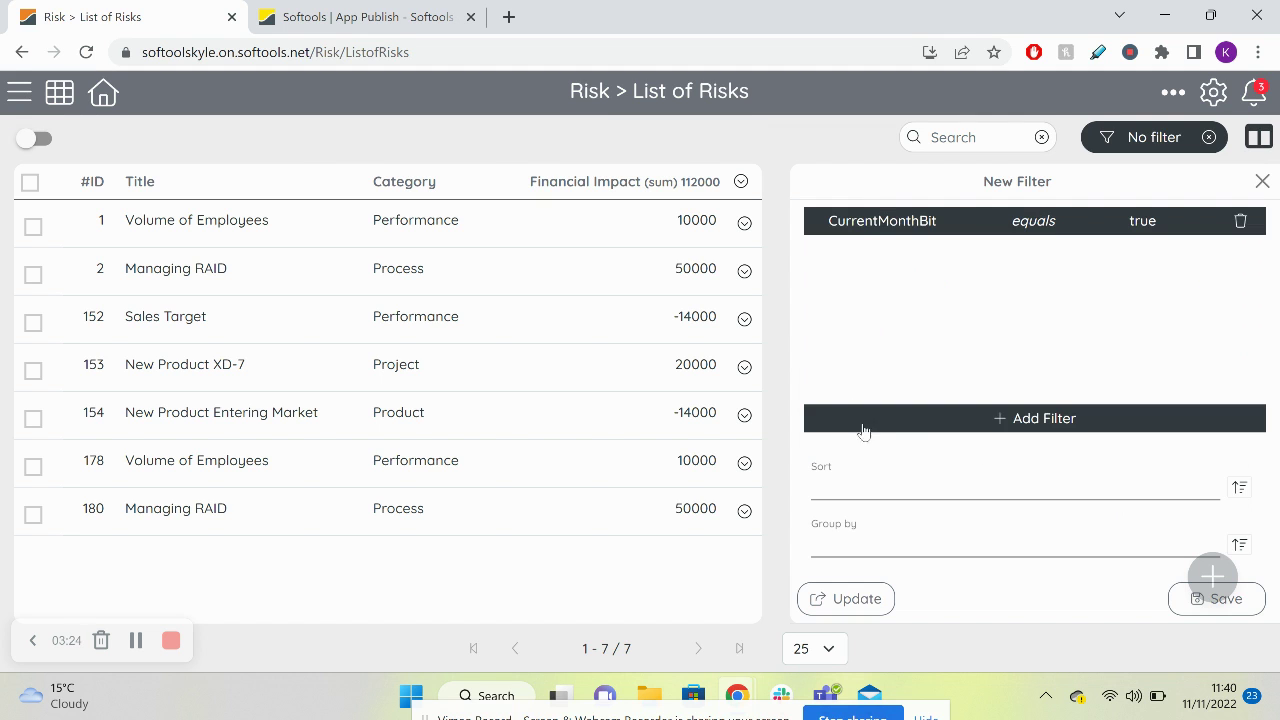
Save the CurrentMonthBit filter as a new personal filter under its own name.
left_click(1216, 598)
left_click(632, 366)
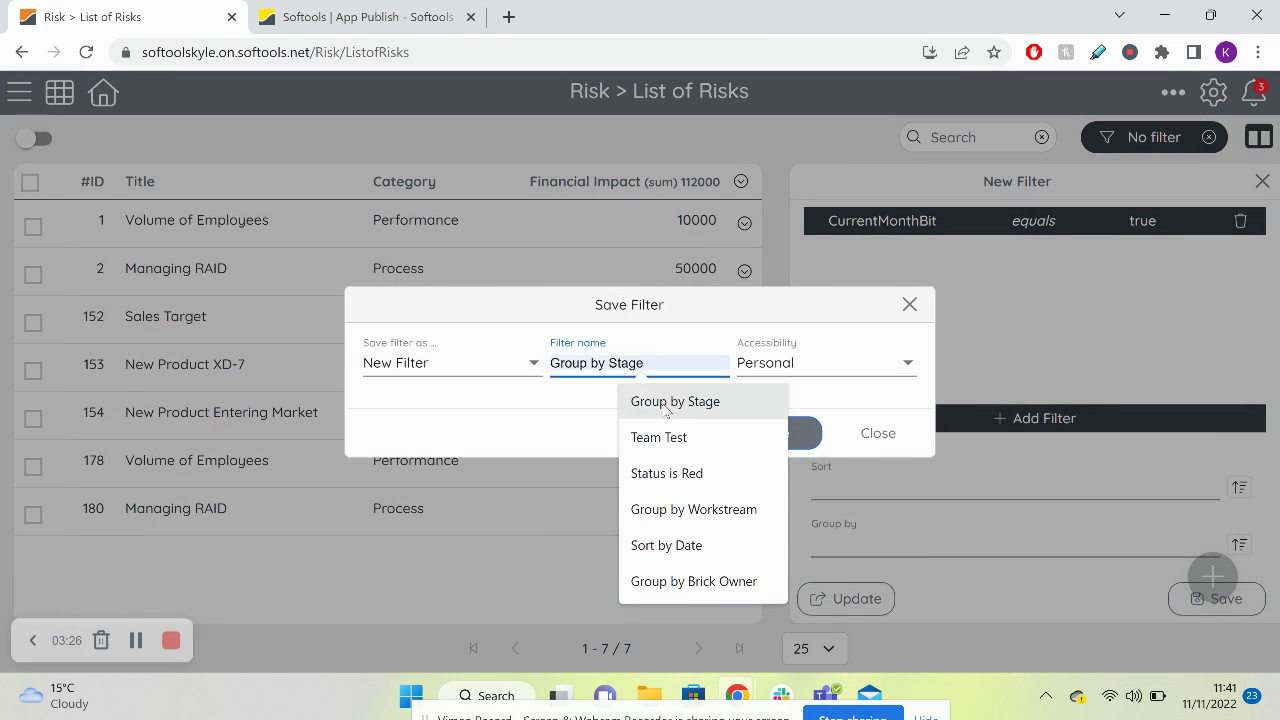
type("C")
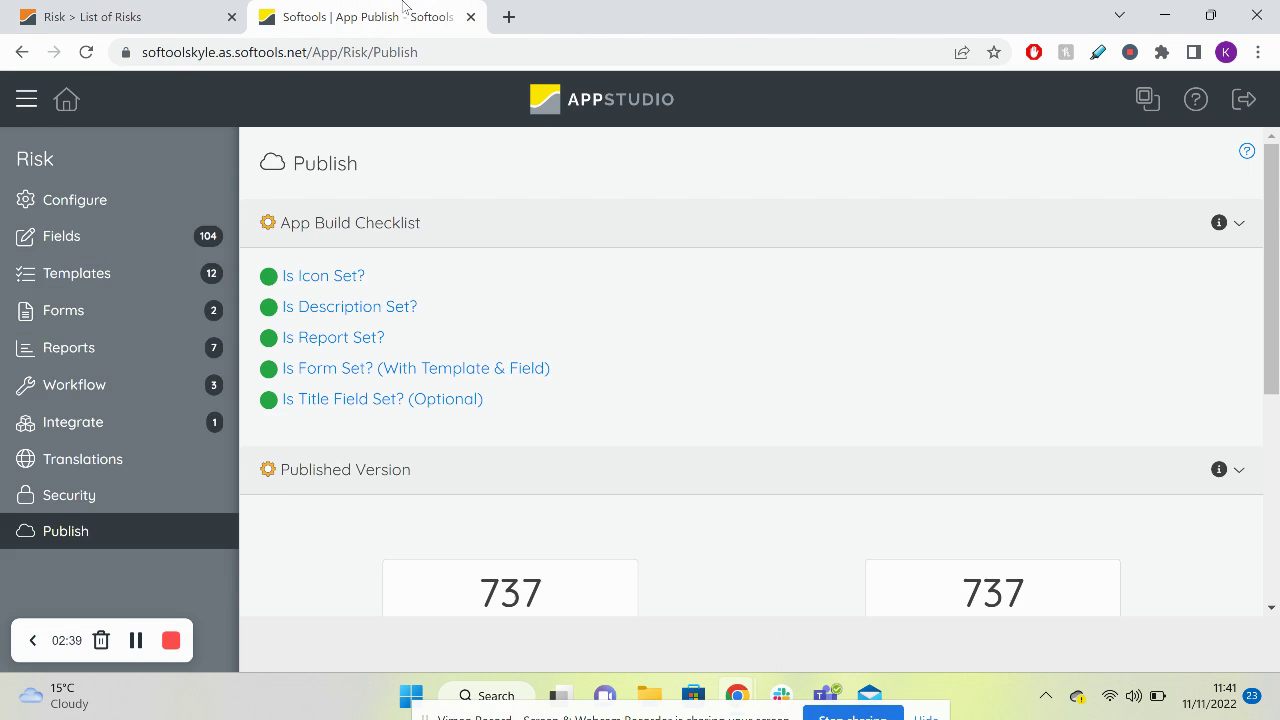
Switch to App Studio, open the Risk app's Daily dateNow() workflow and run its scheduled job immediately.
left_click(405, 12)
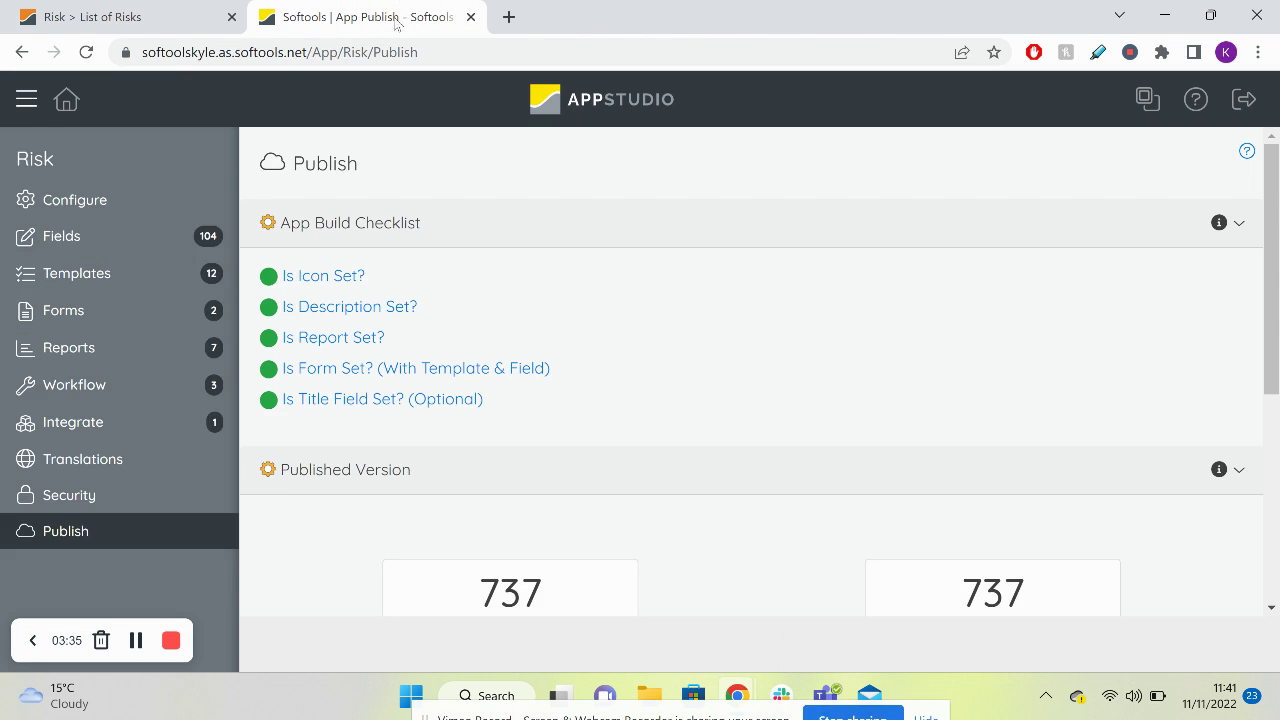
left_click(117, 385)
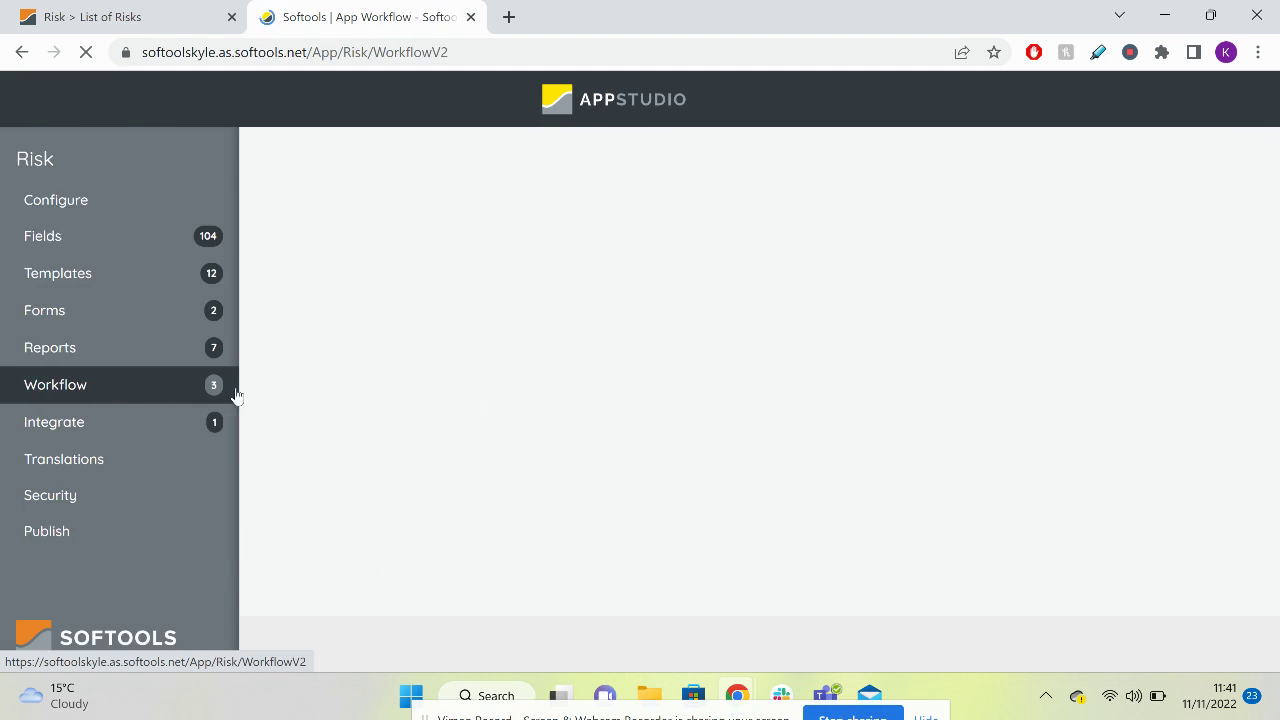
left_click(354, 372)
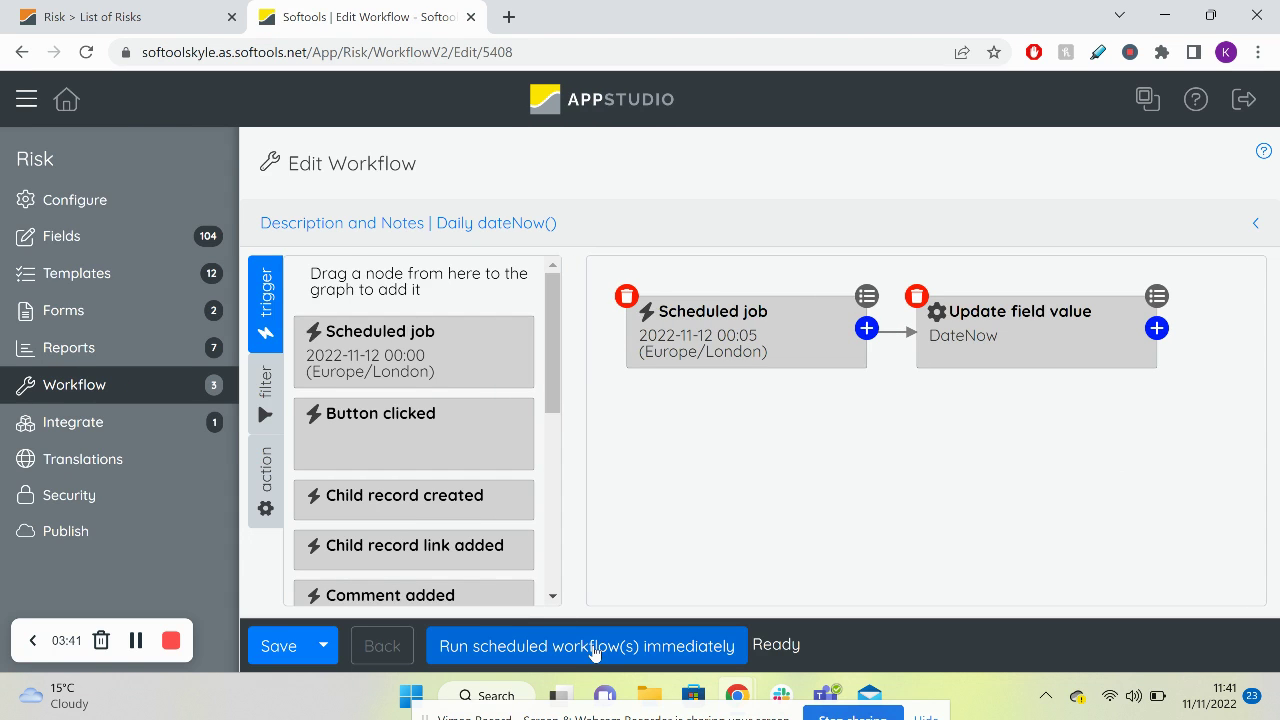
left_click(595, 650)
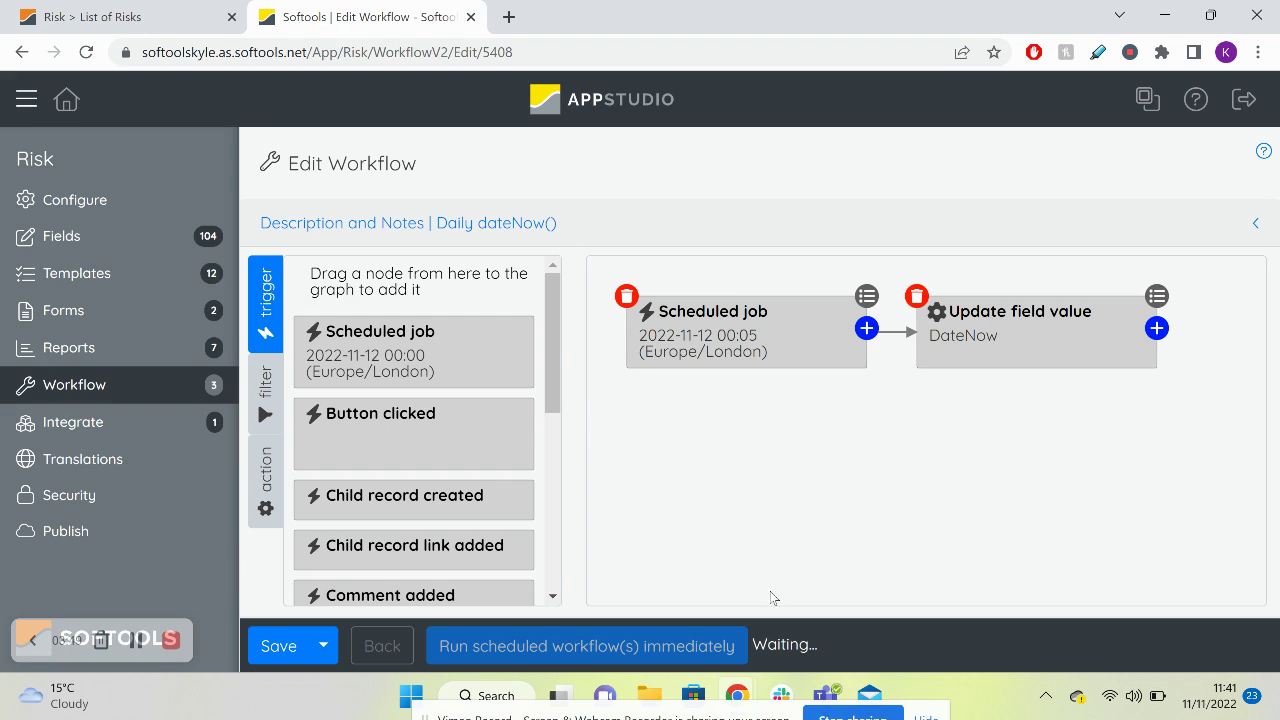
left_click_drag(816, 650, 752, 650)
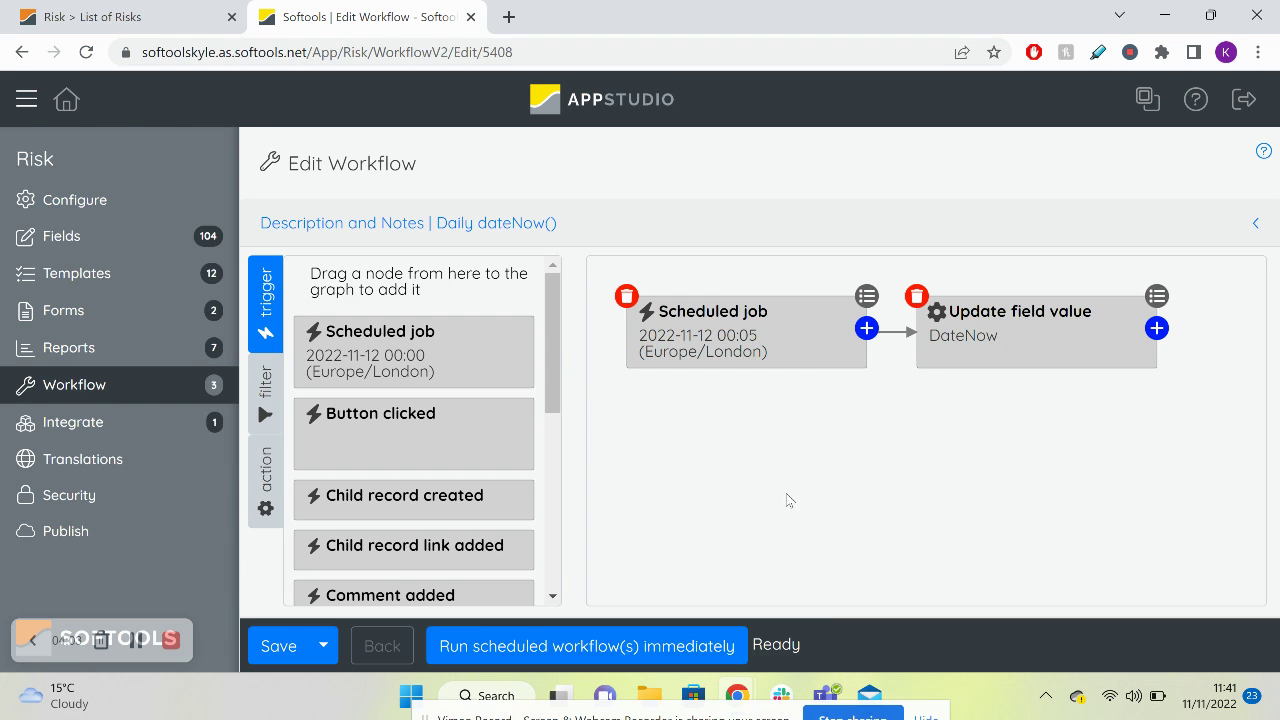
Return to the list of risks and apply the Current Month personal filter, clearing it once and reapplying it.
left_click(87, 20)
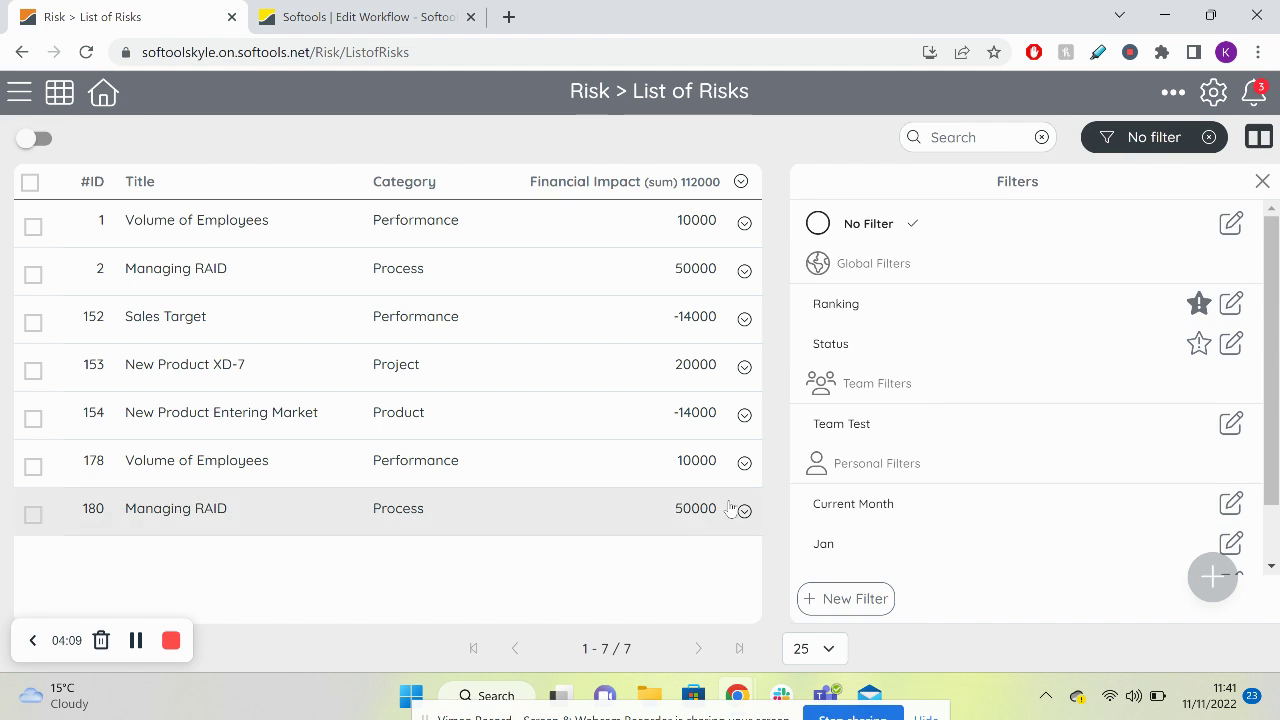
left_click(933, 507)
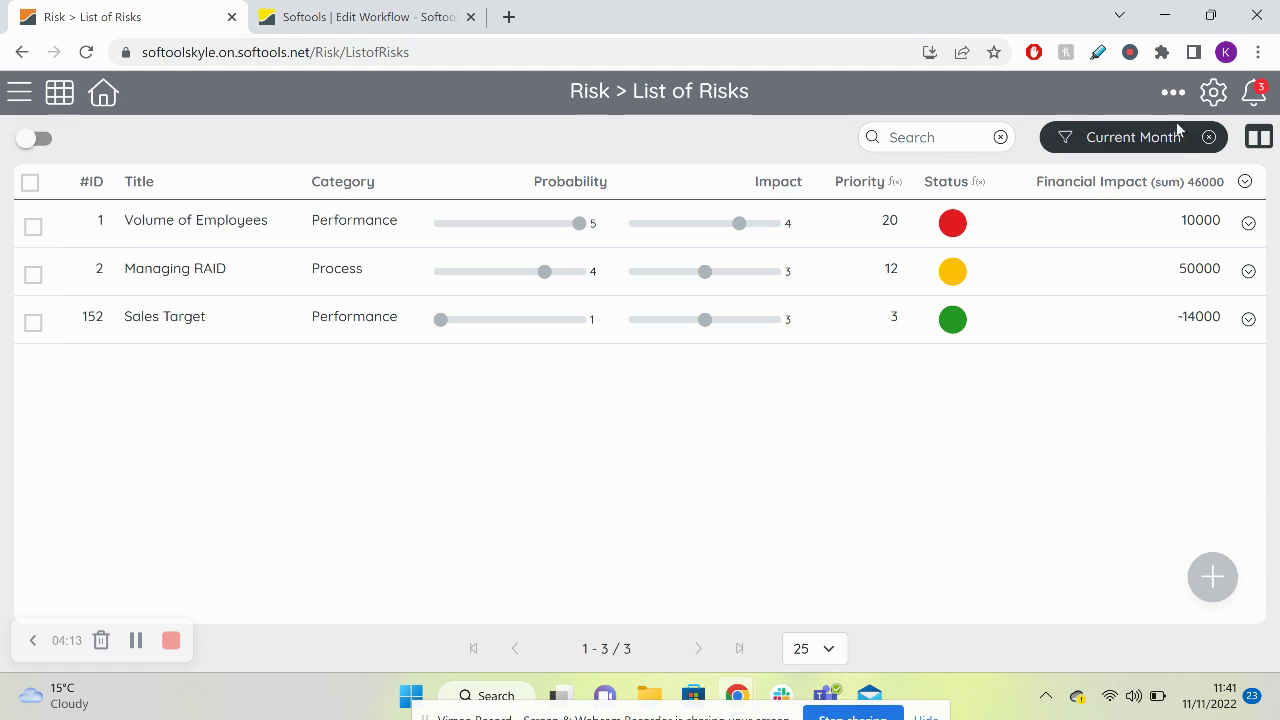
left_click(1209, 138)
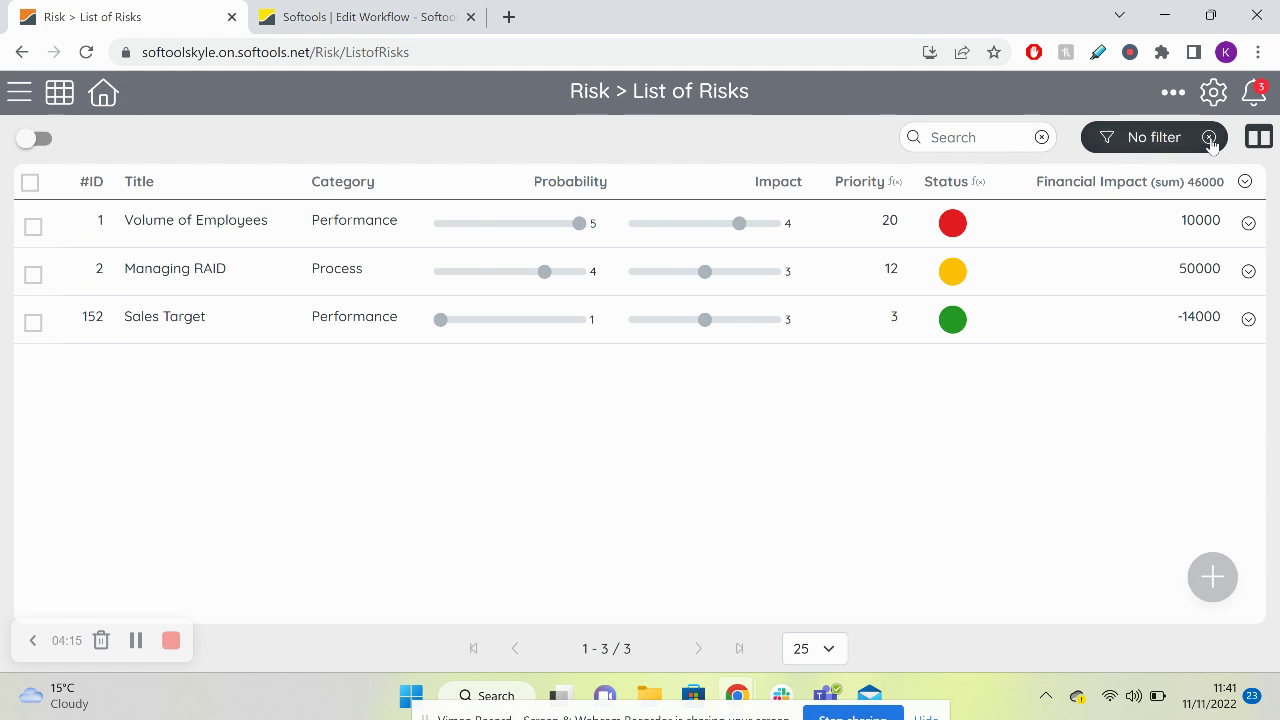
left_click(1138, 140)
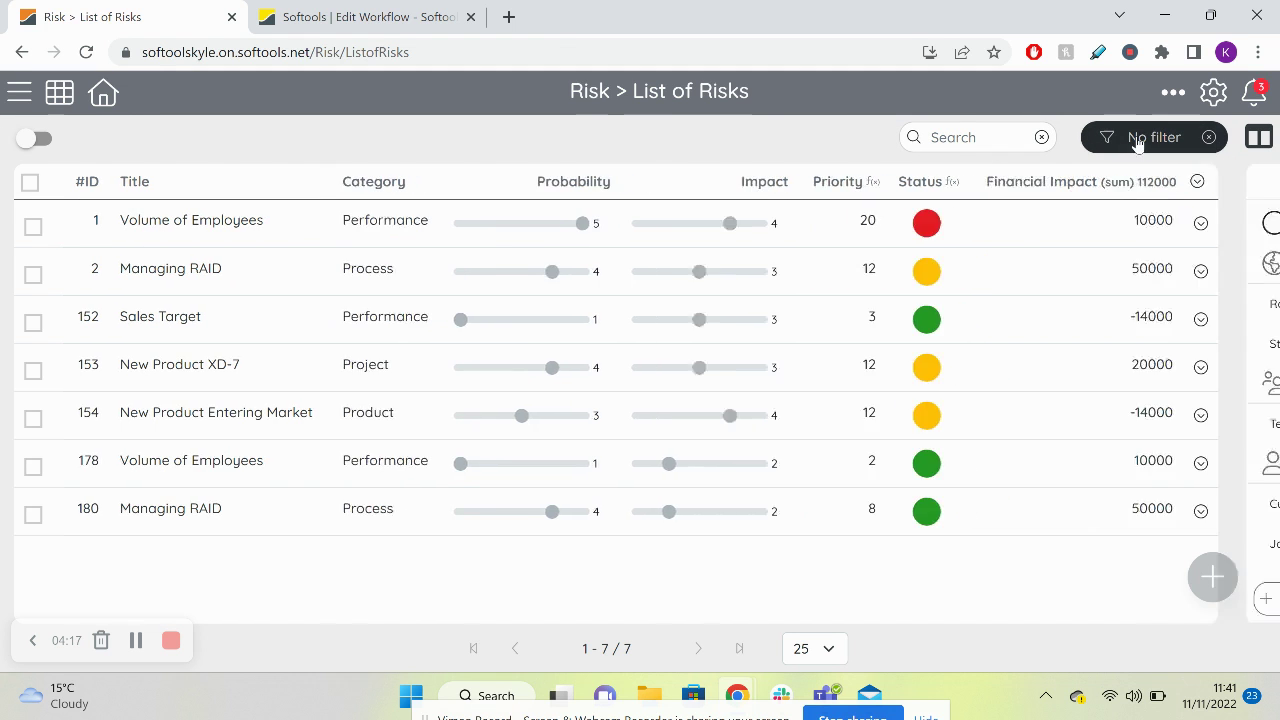
scroll(960, 420, "down", 1)
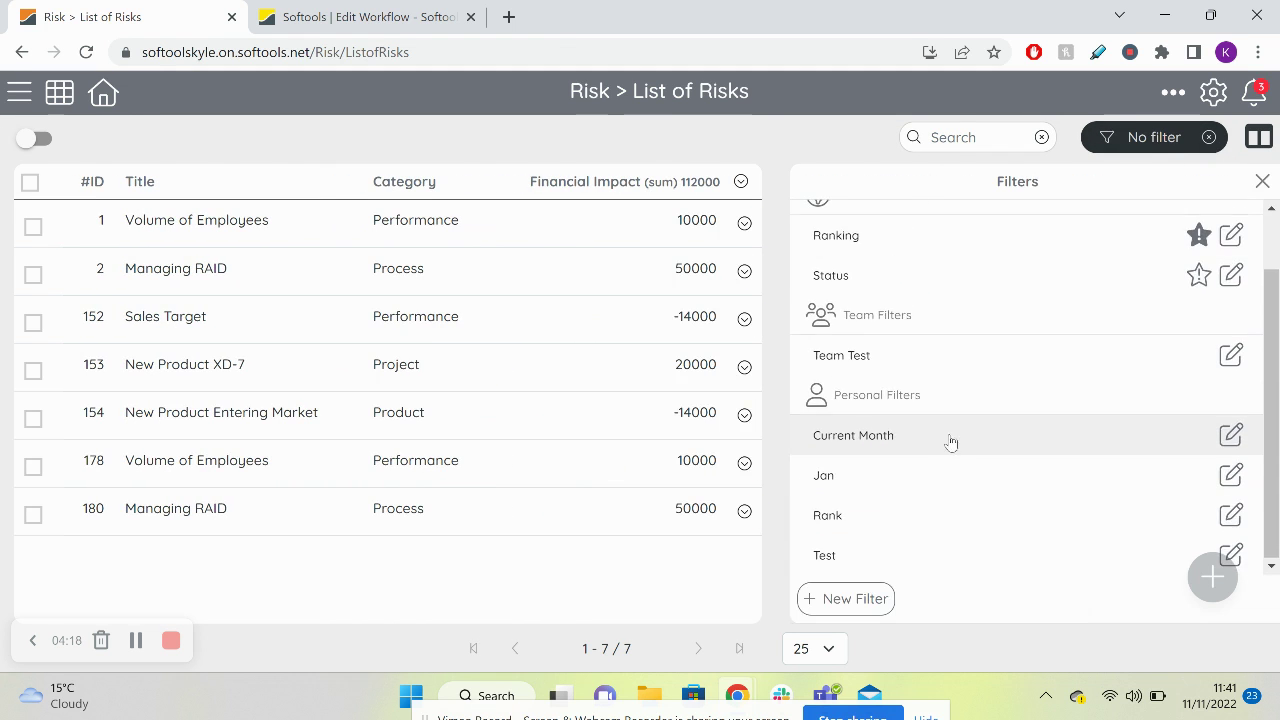
left_click(894, 435)
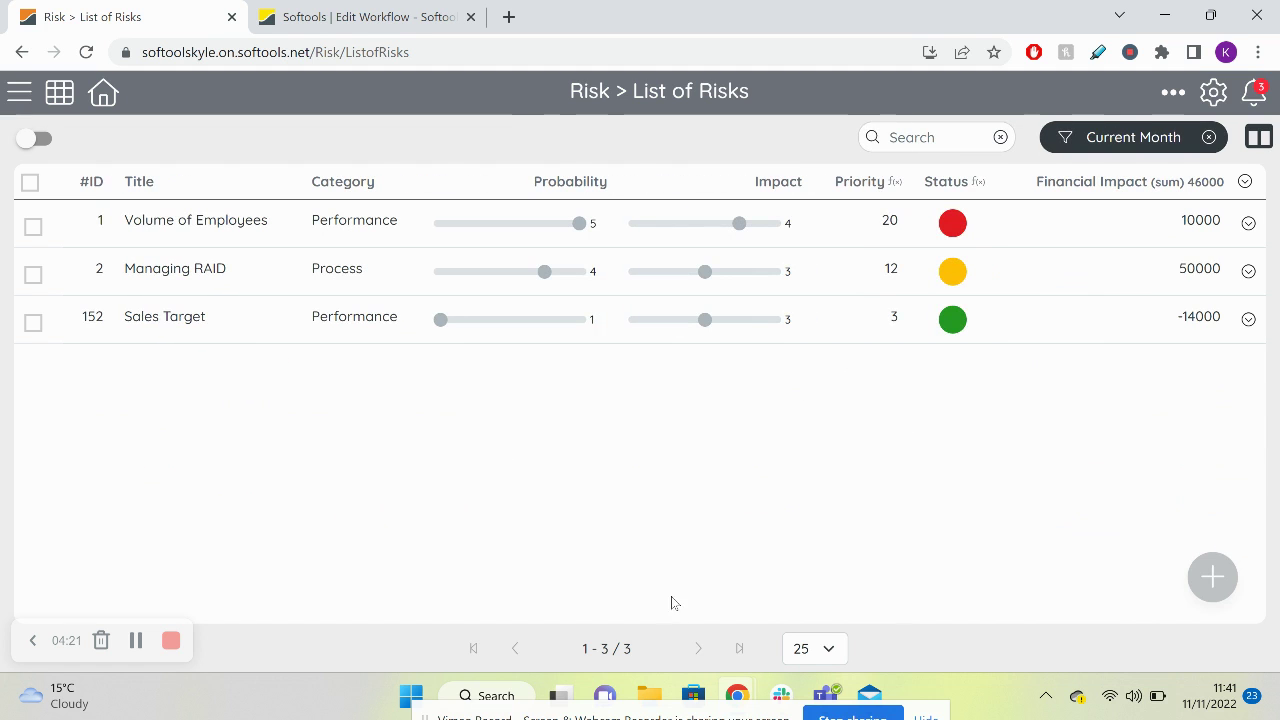